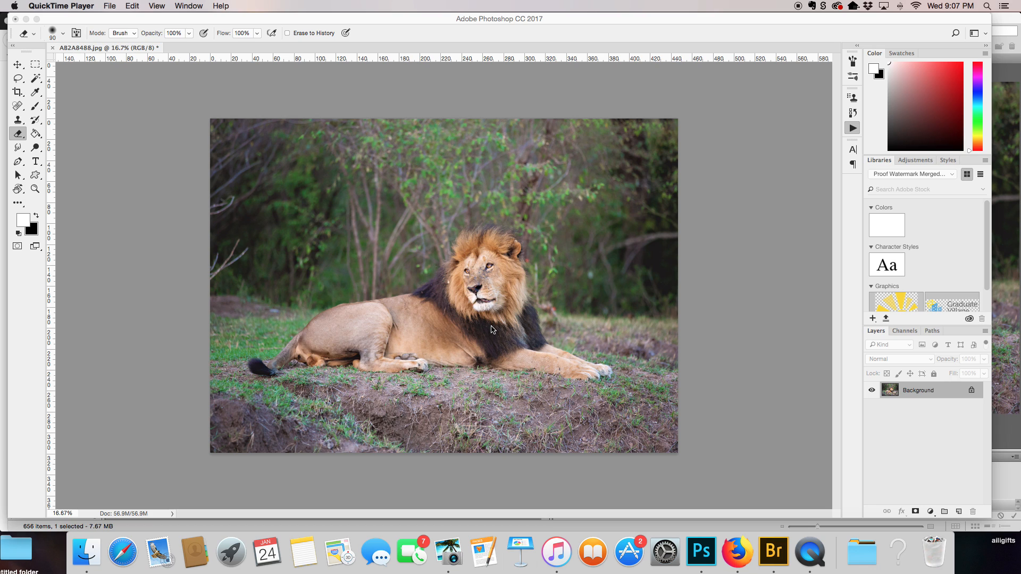
Open the lion photo in Select and Mask and bring up the choice of view modes
click(341, 91)
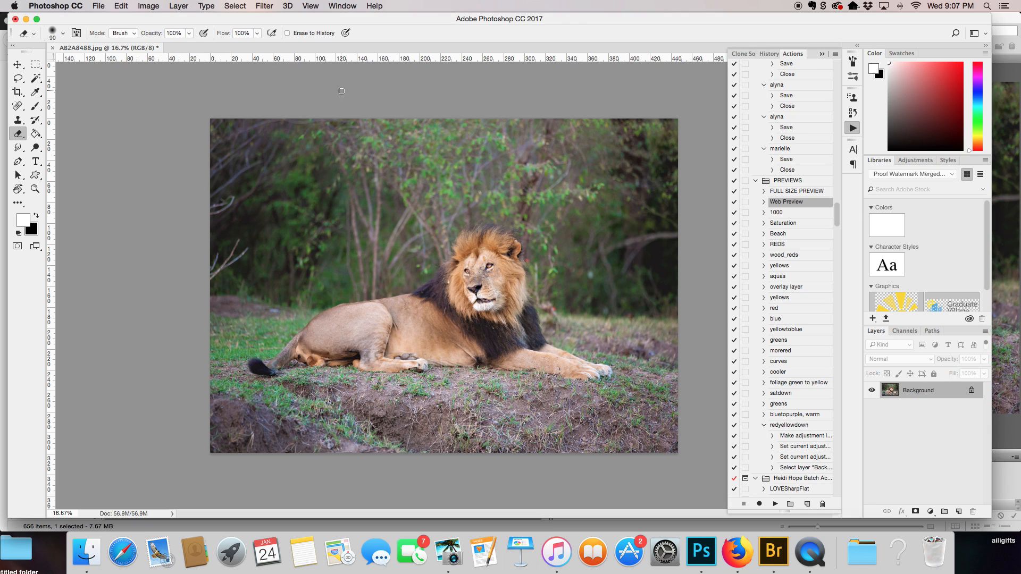
click(235, 6)
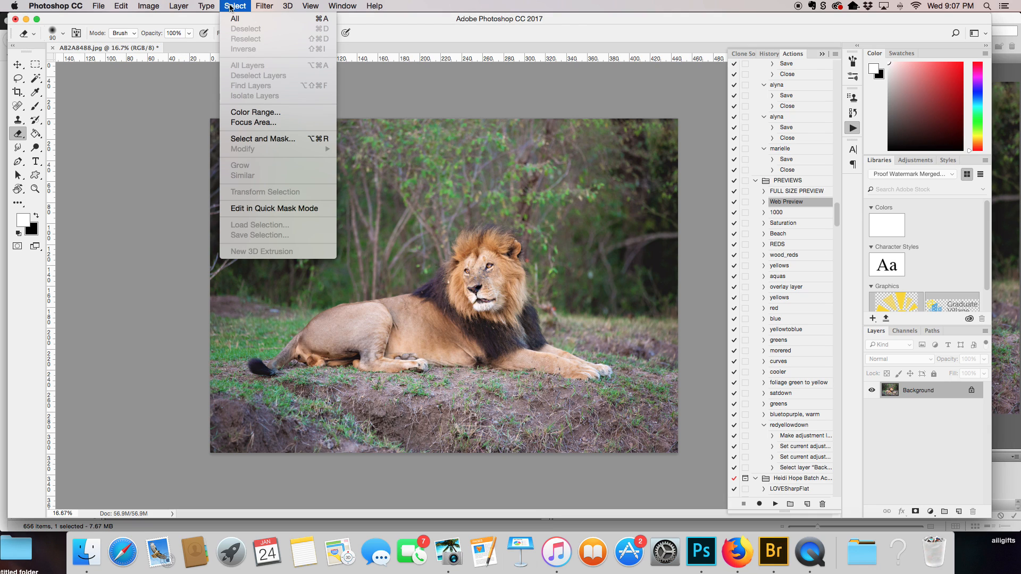
click(267, 139)
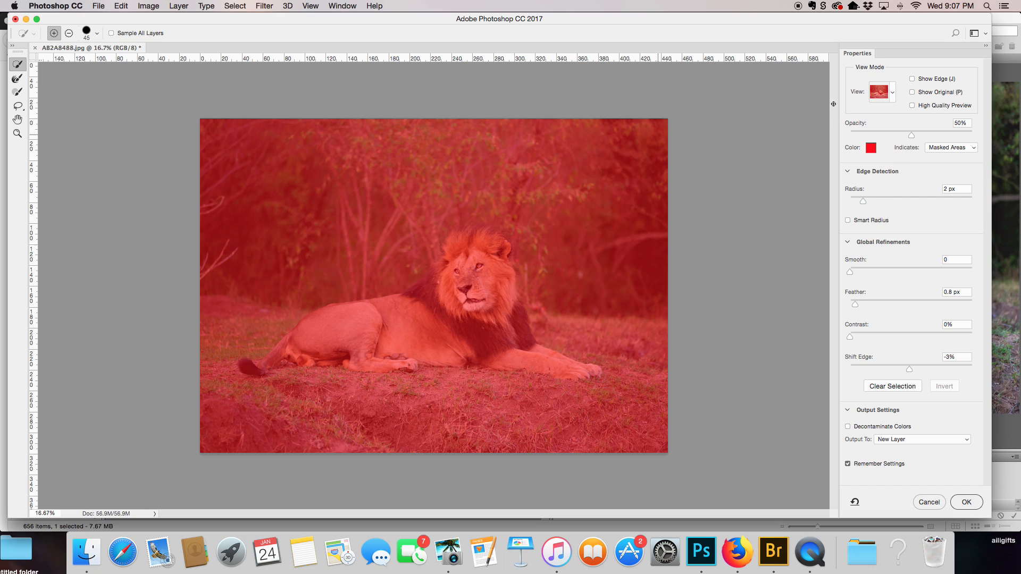
click(894, 92)
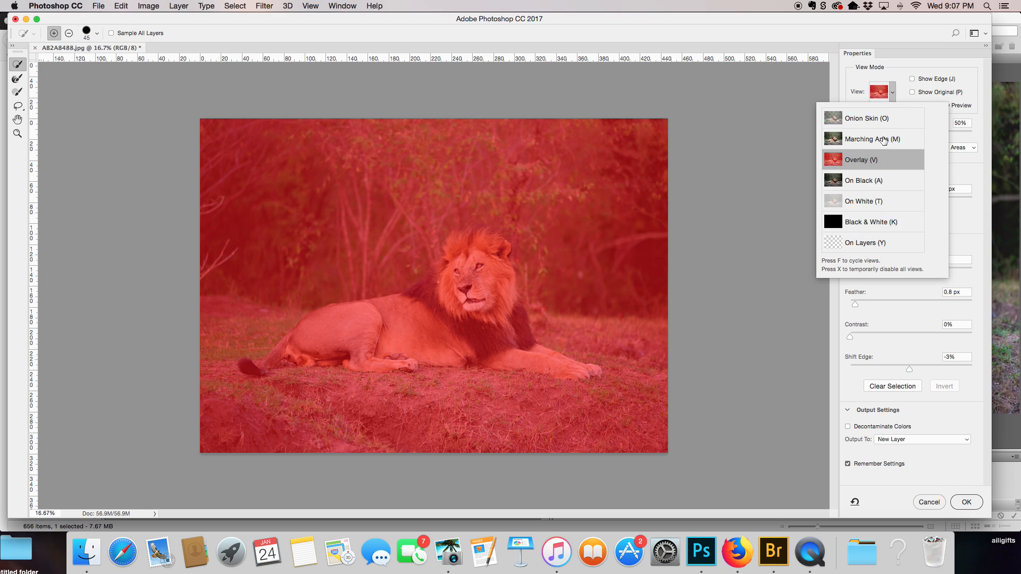
Keep the Overlay view, enlarge the Quick Selection brush to 150 and select the lion's head, mane and body
key(bracketright)
key(bracketright)
key(bracketright)
key(bracketright)
key(bracketright)
click(502, 287)
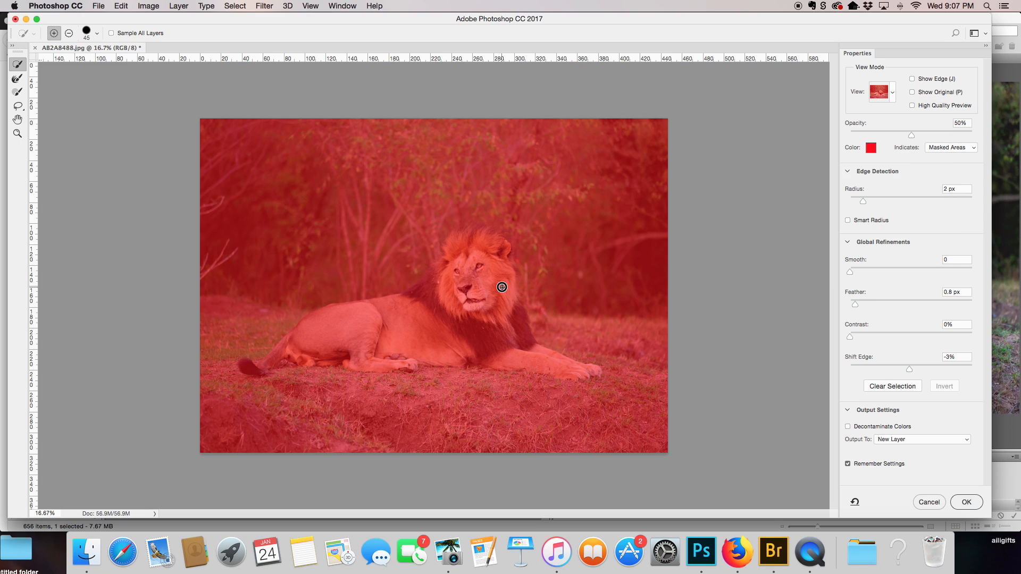
key(bracketright)
key(bracketright)
key(bracketright)
key(bracketright)
mouse_move(493, 295)
mouse_down()
mouse_move(494, 264)
mouse_move(465, 243)
mouse_move(443, 291)
mouse_move(417, 309)
mouse_move(314, 341)
mouse_move(483, 344)
mouse_move(531, 360)
mouse_move(503, 325)
mouse_up()
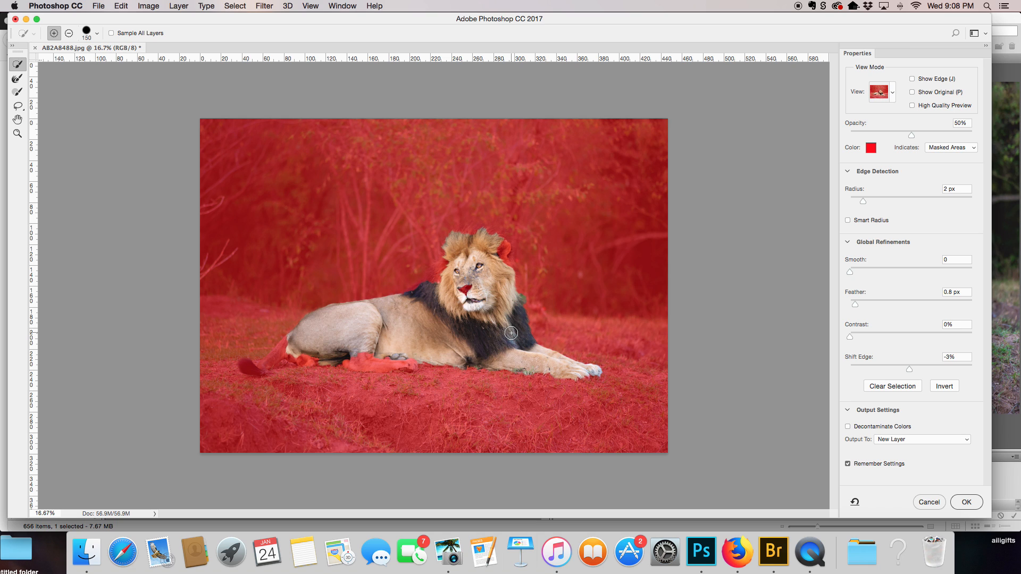
Reduce the Quick Selection brush to 70 and add the nose, ear, mane edge, hind legs and tail to the selection
key(super+equal)
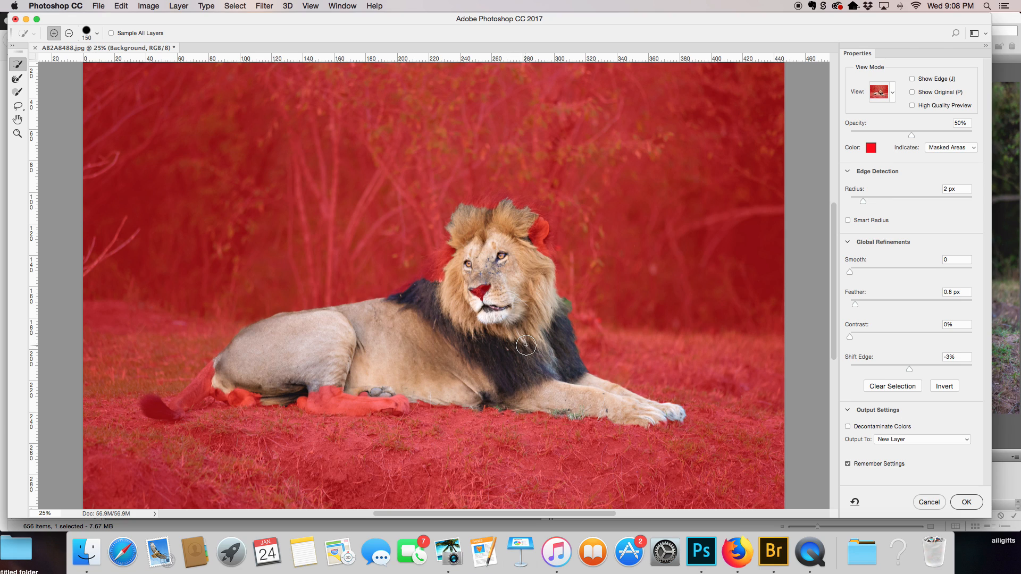
key(bracketleft)
key(bracketleft)
key(bracketleft)
key(bracketleft)
click(485, 288)
mouse_move(537, 231)
mouse_down()
mouse_move(518, 204)
mouse_move(482, 204)
mouse_move(437, 263)
mouse_up()
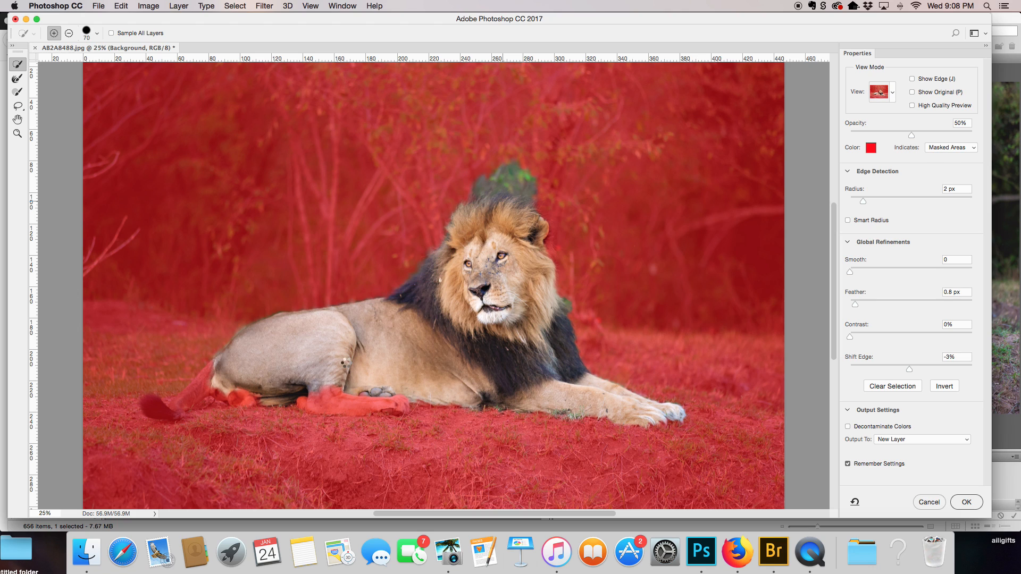
mouse_move(399, 405)
mouse_down()
mouse_move(198, 395)
mouse_move(156, 406)
mouse_move(233, 369)
mouse_up()
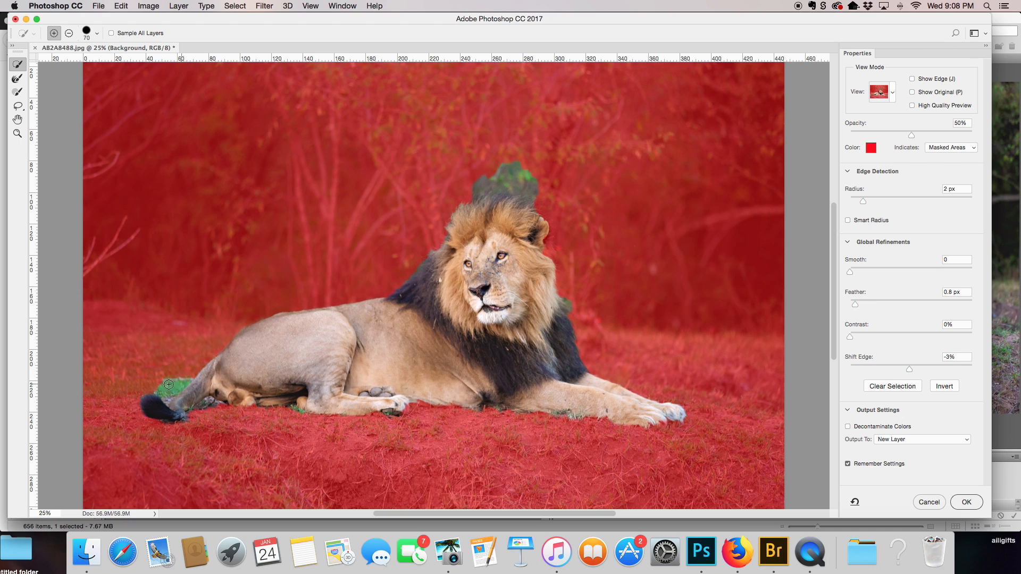
Subtract the grass above the tail and the background above the head from the selection, using a brush size of 60
click(69, 33)
key(bracketleft)
drag(157, 389, 186, 378)
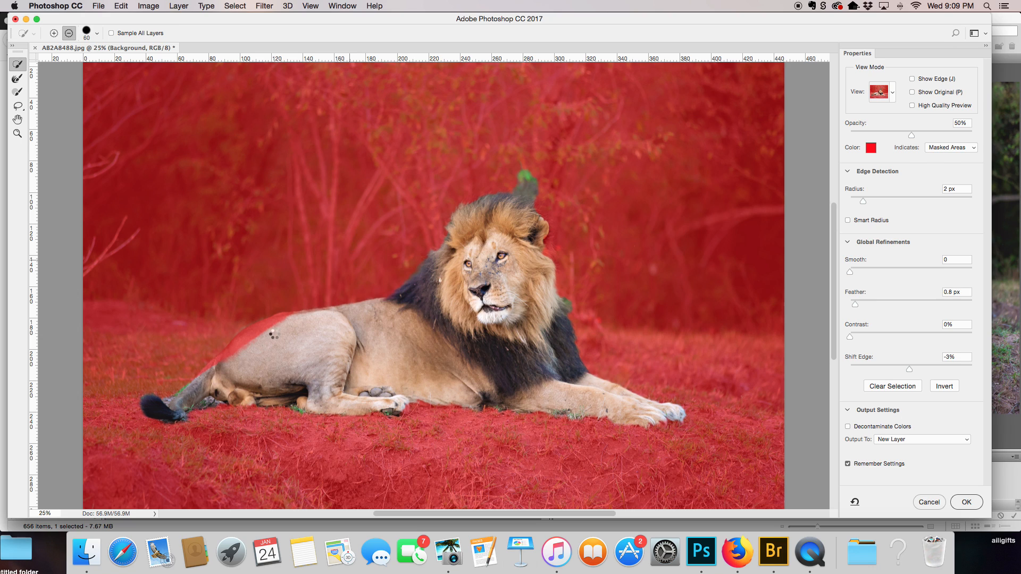
drag(513, 184, 524, 173)
Add the missing strip along the lion's rump back to the selection with a brush size of 50
click(52, 32)
key(bracketleft)
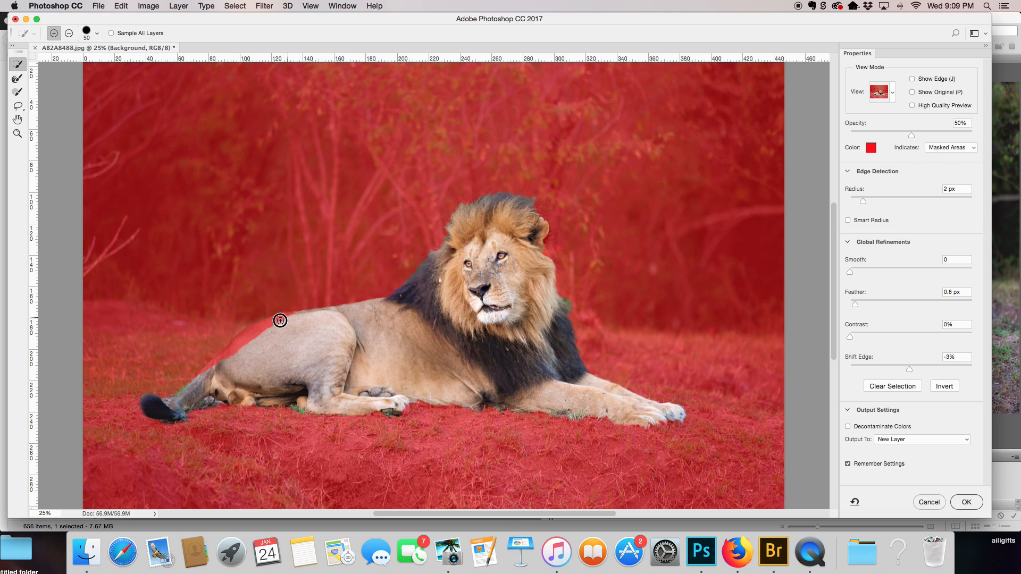
drag(245, 337, 216, 363)
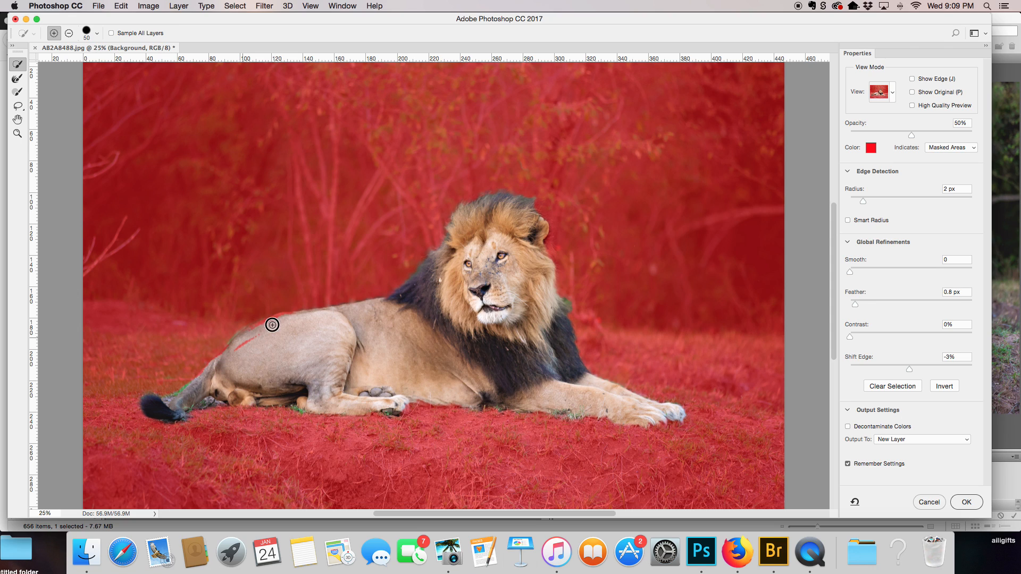
drag(255, 326, 280, 317)
drag(280, 317, 244, 341)
Refine the selection edge around the mane and tail tip with the Refine Edge brush at size 80
click(17, 82)
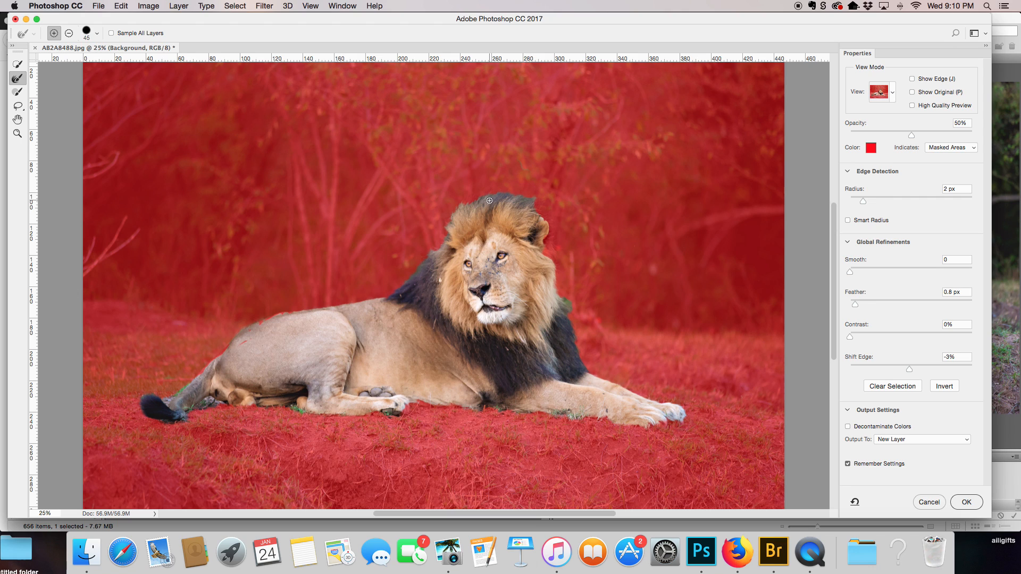
key(bracketright)
key(bracketright)
key(bracketright)
key(bracketright)
mouse_move(490, 189)
mouse_down()
mouse_move(536, 194)
mouse_move(564, 293)
mouse_move(562, 254)
mouse_move(541, 207)
mouse_move(475, 198)
mouse_move(396, 288)
mouse_up()
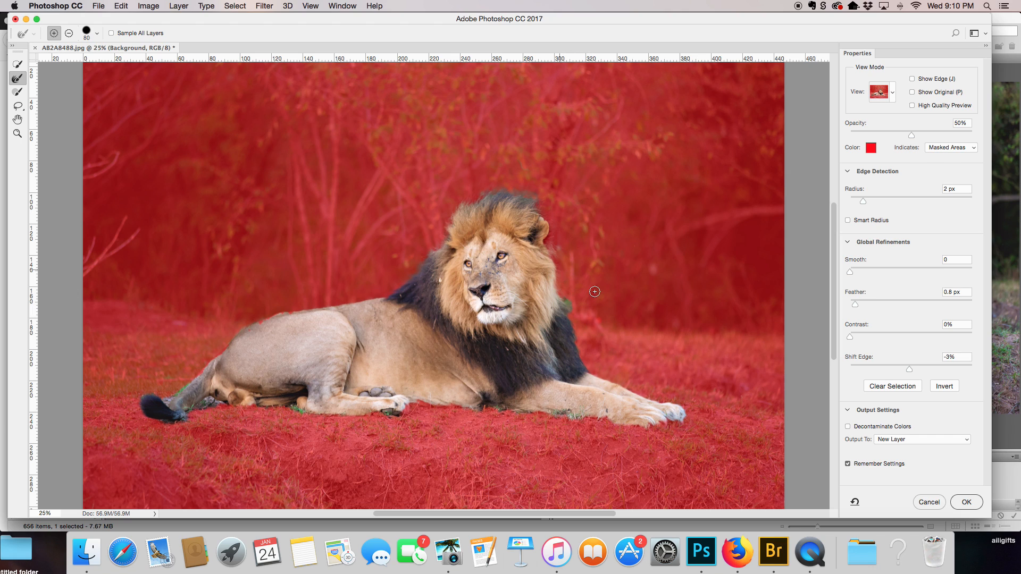
drag(153, 401, 137, 408)
Undo the last selection stroke and subtract the foliage beside the mane with the Quick Selection brush at size 35
click(18, 64)
key(bracketleft)
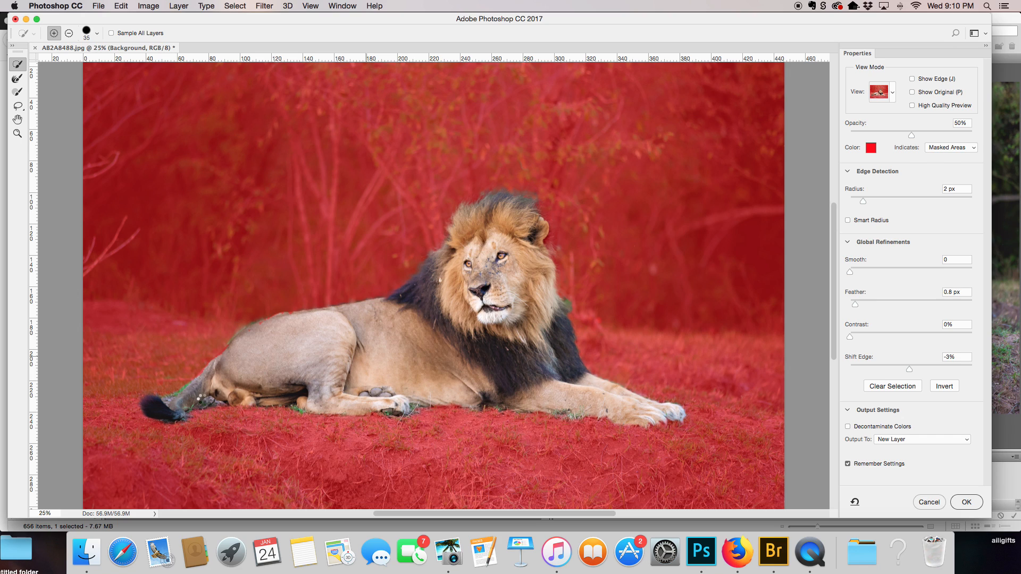
key(super+z)
click(69, 33)
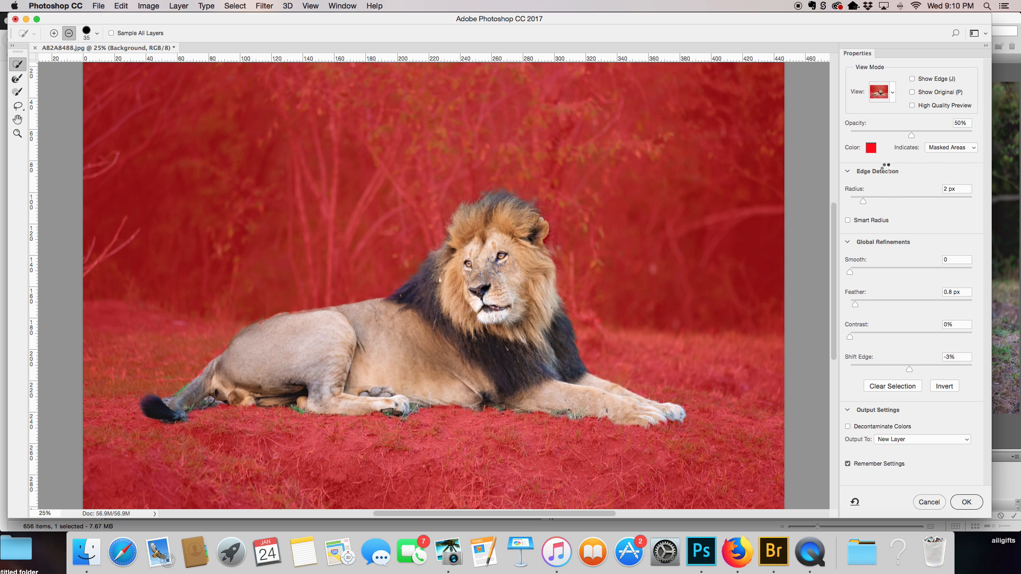
Keep the Overlay view and output the selected lion to a New Layer
click(893, 96)
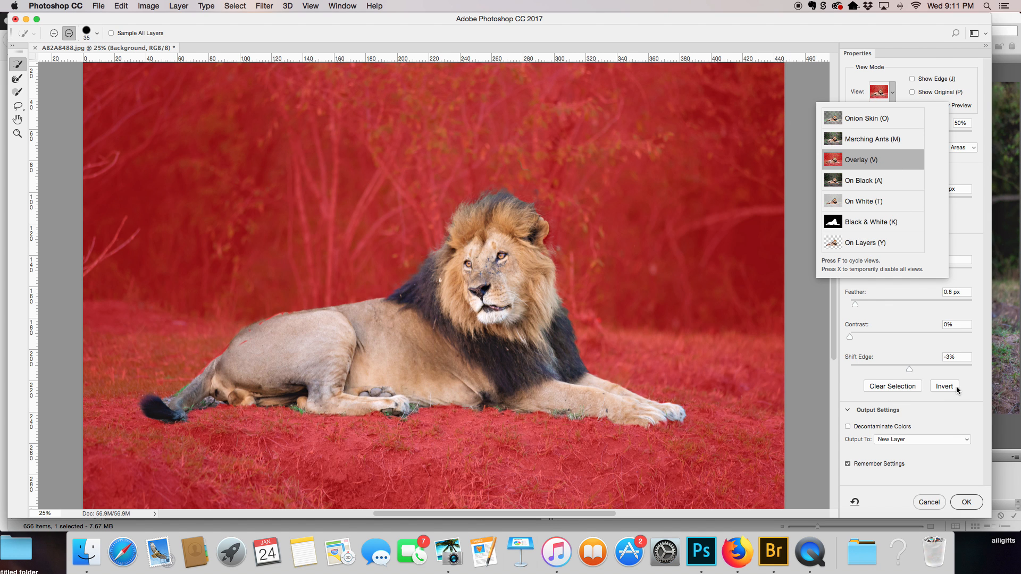
click(971, 389)
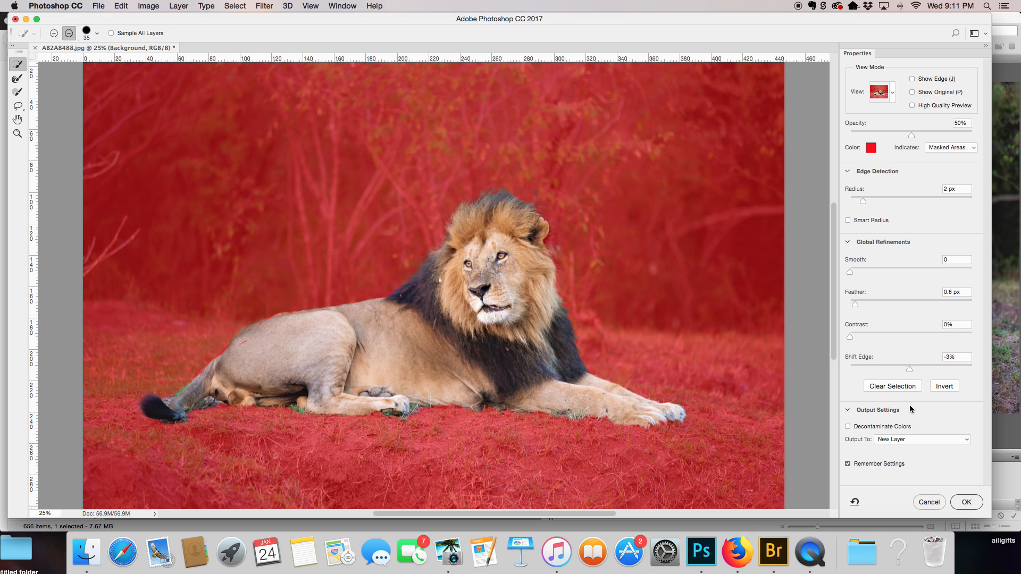
click(899, 442)
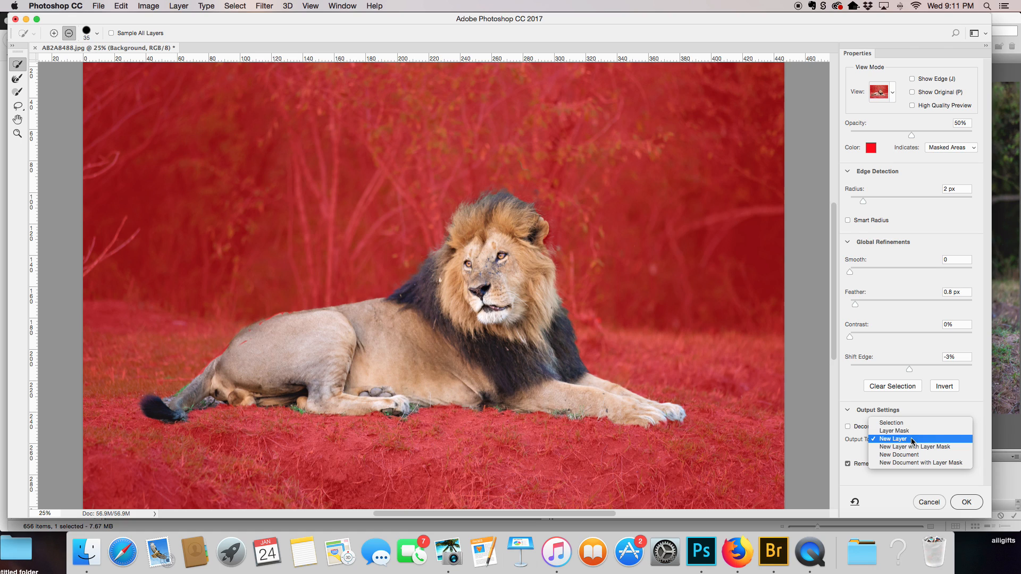
click(913, 440)
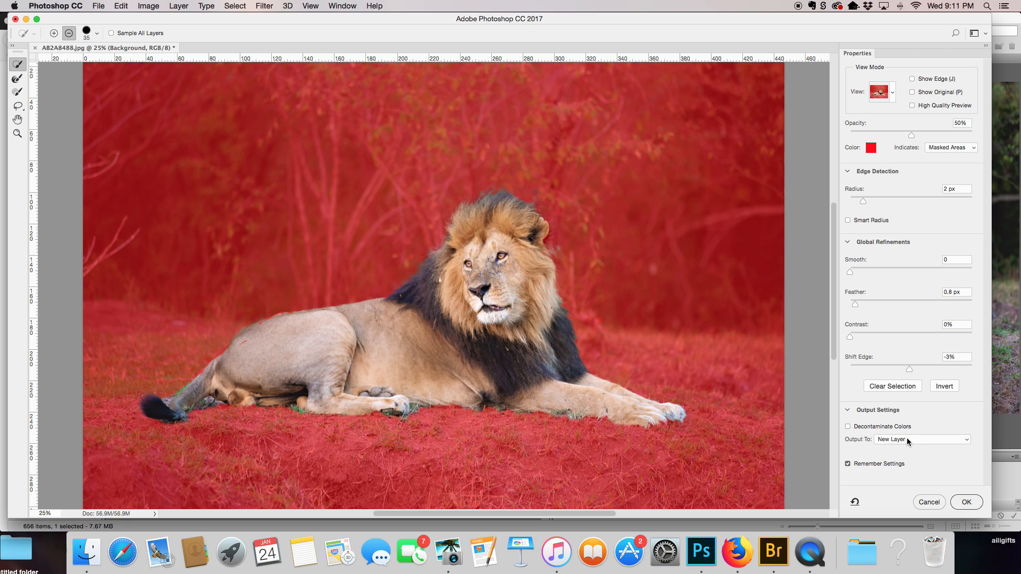
click(907, 441)
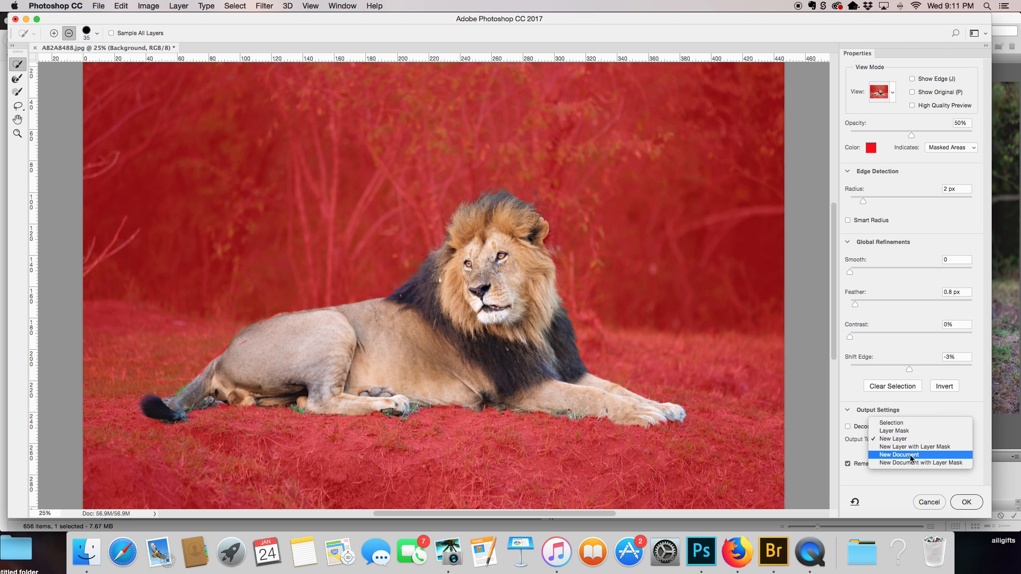
click(916, 442)
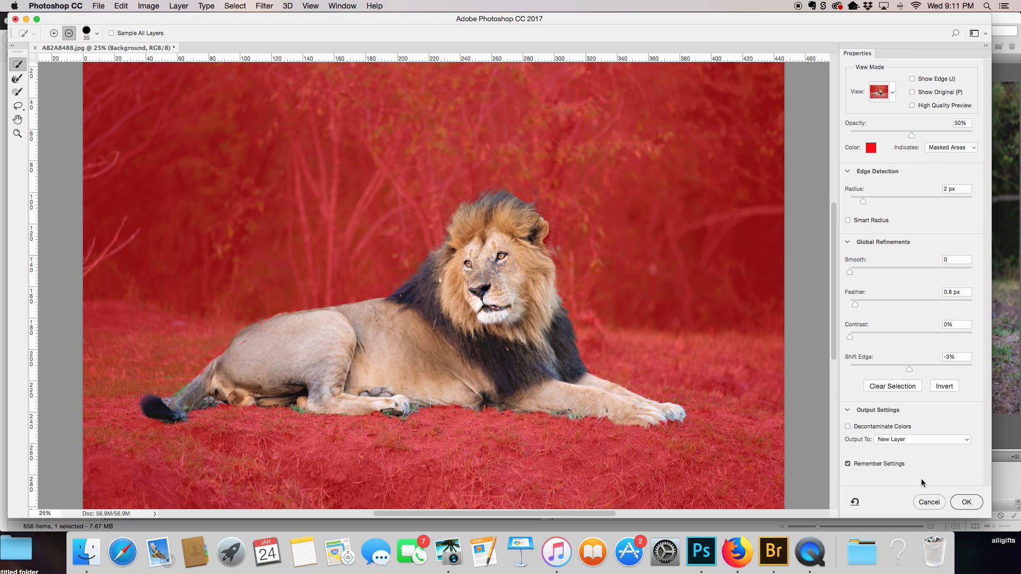
click(966, 502)
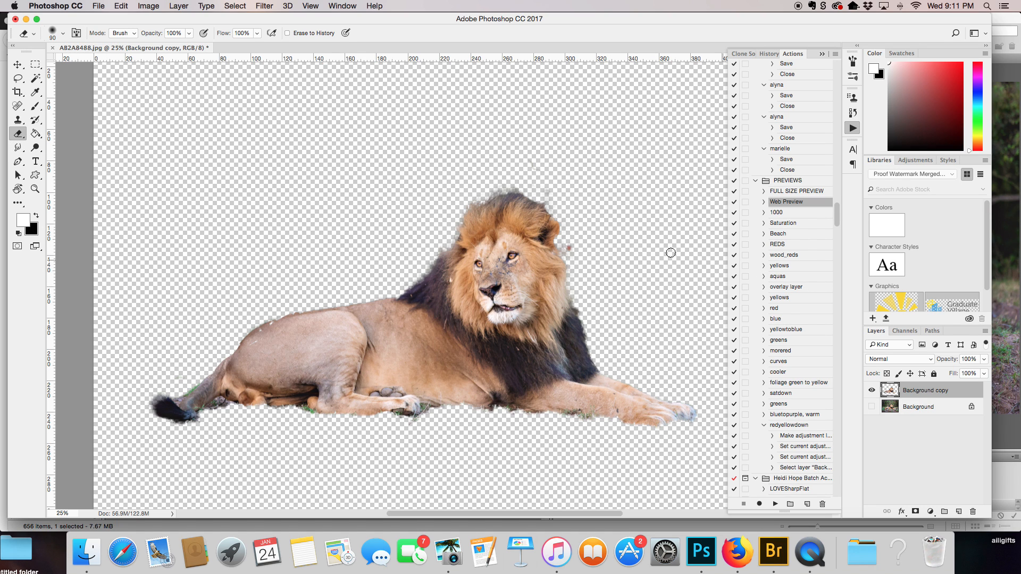
Erase the stray speck beside the mane and the leftover grass around the tail, belly and paws
click(570, 247)
drag(186, 391, 197, 381)
mouse_move(207, 416)
mouse_down()
mouse_move(224, 407)
mouse_move(175, 431)
mouse_move(299, 412)
mouse_move(261, 414)
mouse_move(309, 414)
mouse_move(319, 424)
mouse_move(517, 412)
mouse_move(681, 429)
mouse_up()
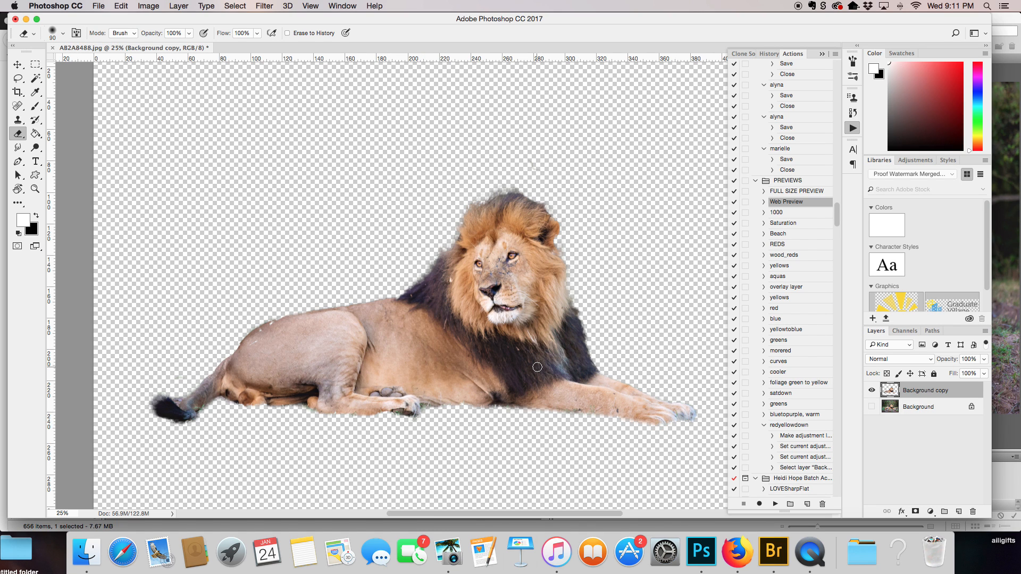
Set the eraser brush to 125 px with 100% hardness for close work on the mane
key(bracketright)
key(bracketright)
key(bracketright)
key(bracketright)
key(bracketright)
key(bracketright)
key(bracketright)
key(bracketright)
key(bracketleft)
key(bracketleft)
key(bracketleft)
key(bracketleft)
key(super+plus)
key(super+plus)
key(super+plus)
key(super+plus)
key(bracketleft)
key(bracketleft)
key(bracketleft)
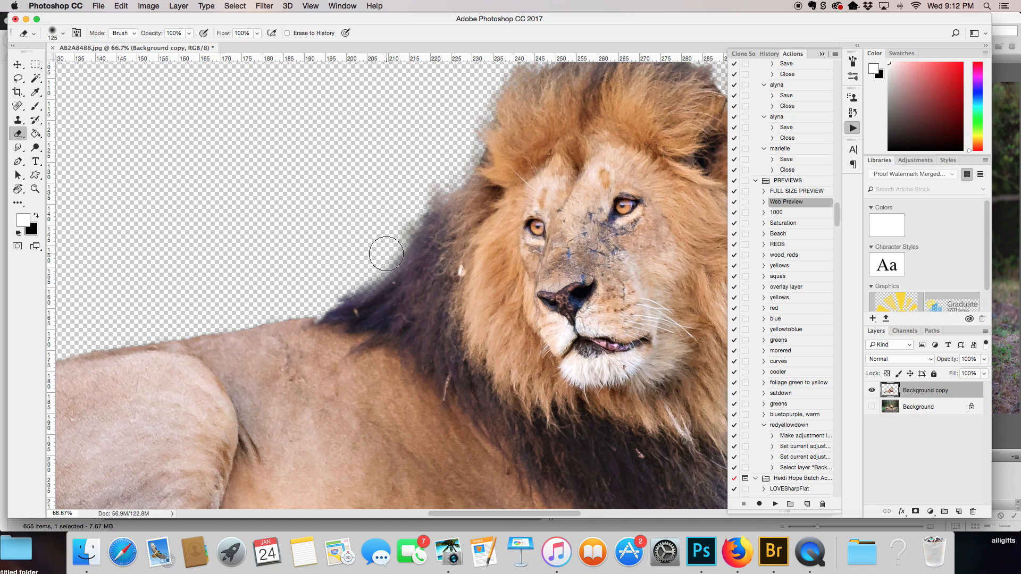
click(62, 33)
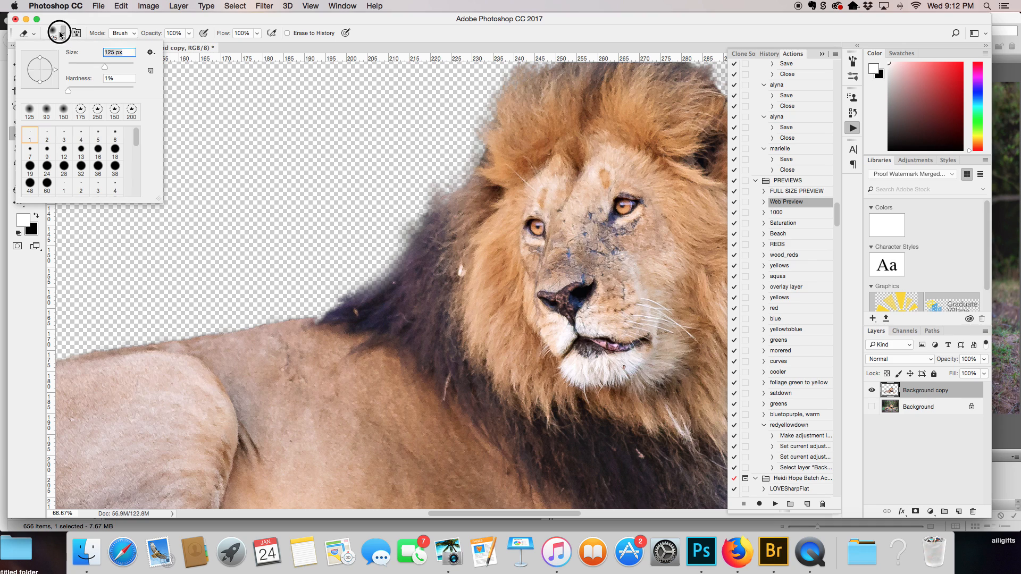
drag(69, 94, 160, 91)
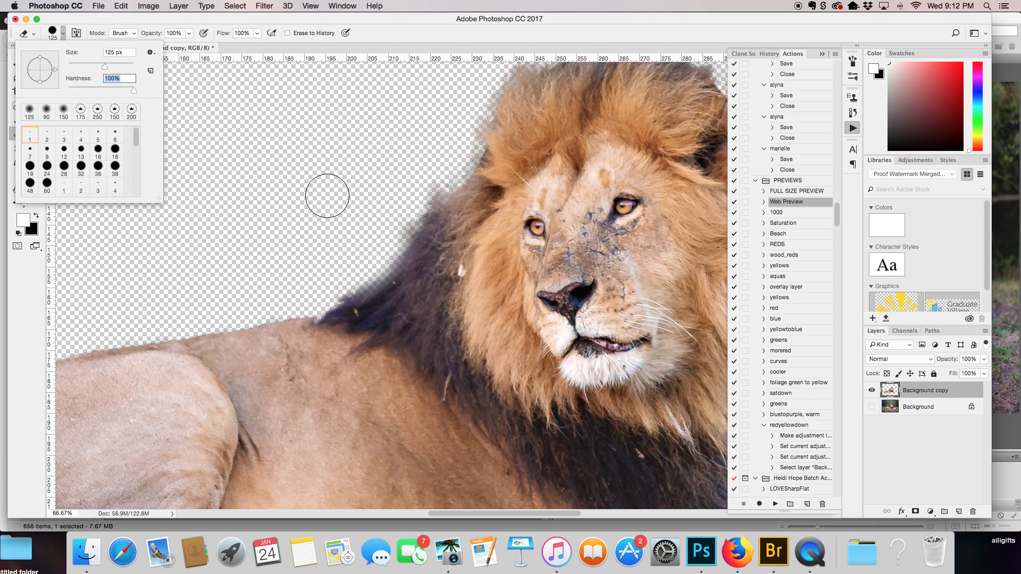
click(284, 181)
Shrink the hard eraser and erase the blurry fringe along the back edge of the mane
key(bracketleft)
key(bracketleft)
key(bracketleft)
key(bracketleft)
key(bracketleft)
key(bracketleft)
key(bracketleft)
key(bracketleft)
key(bracketleft)
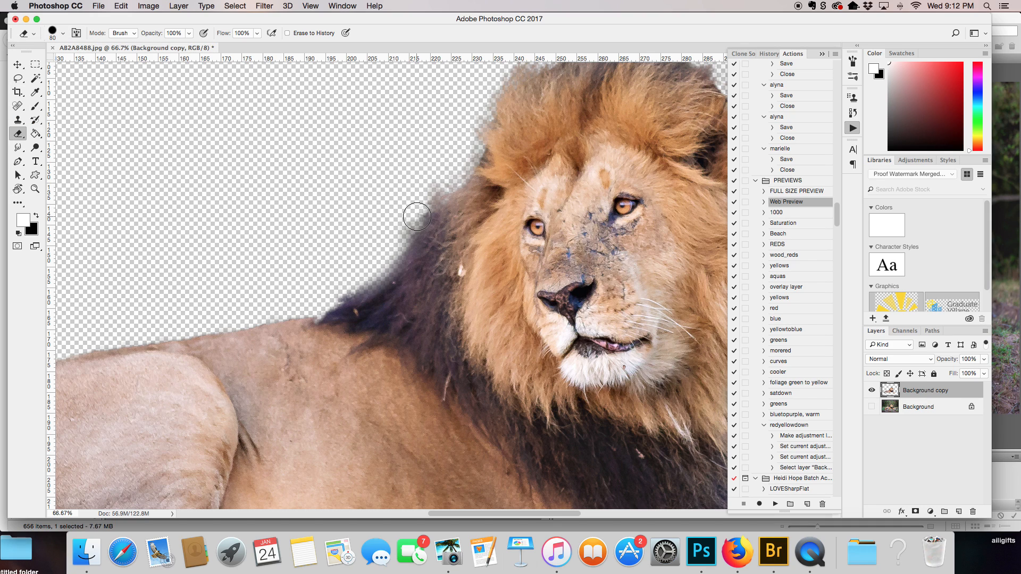
mouse_move(408, 229)
mouse_down()
mouse_move(392, 267)
mouse_move(343, 295)
mouse_move(393, 253)
mouse_move(409, 219)
mouse_move(392, 252)
mouse_move(384, 236)
mouse_move(337, 298)
mouse_up()
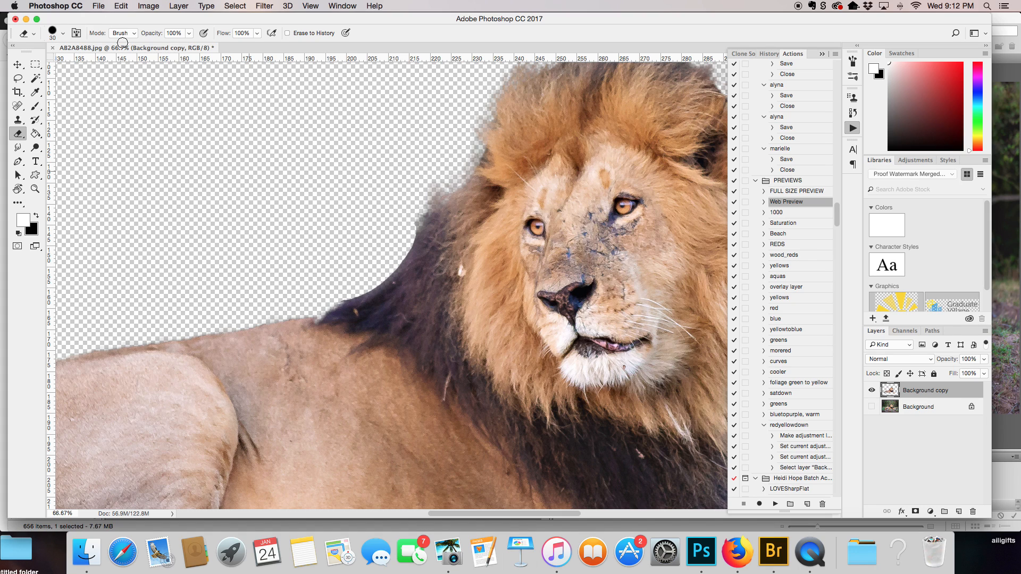
Lower the hardness of the 30 px eraser and softly clean up the back edge of the mane
click(65, 35)
drag(78, 90, 69, 90)
key(Return)
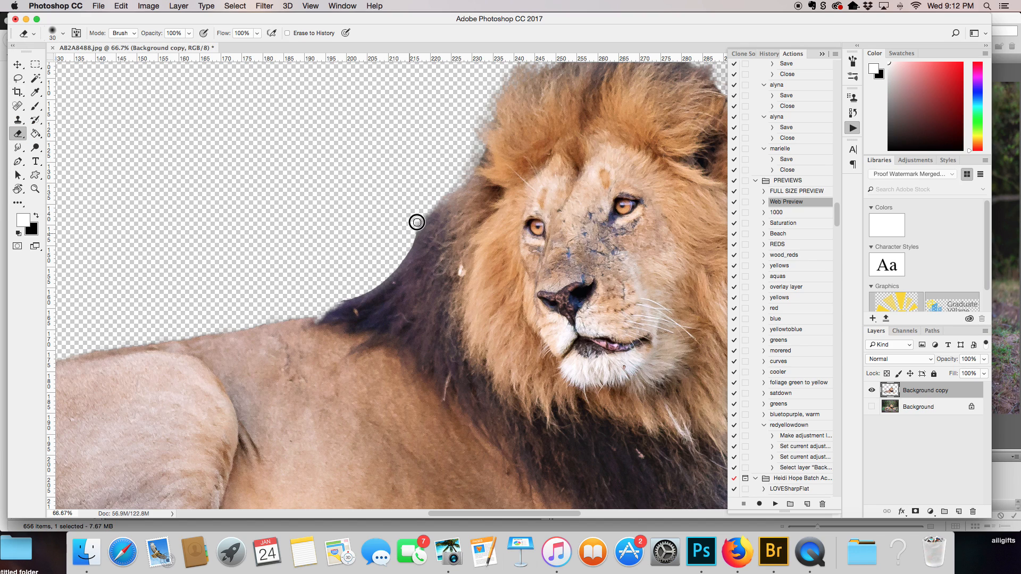
mouse_move(345, 296)
mouse_down()
mouse_move(401, 259)
mouse_move(429, 207)
mouse_up()
Compare the whole cutout with the original photo by showing and hiding the Background layer
key(super+minus)
key(super+minus)
key(super+minus)
key(super+minus)
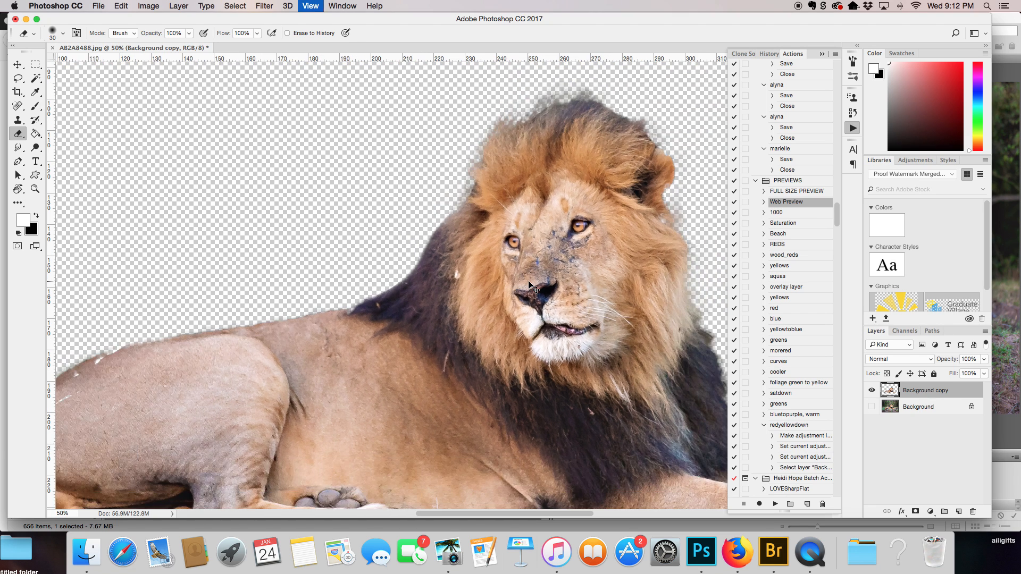
key(super+equal)
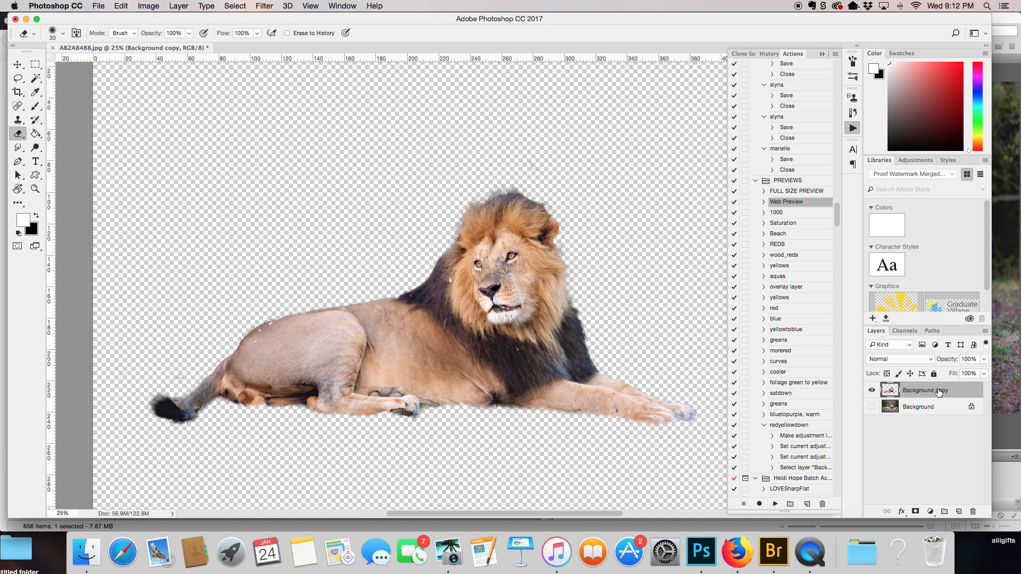
click(872, 407)
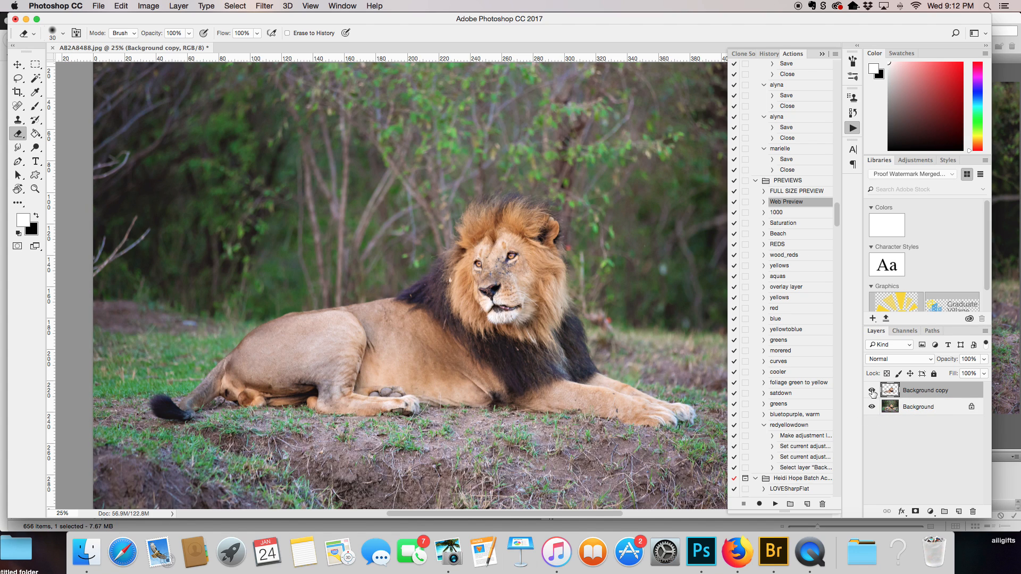
click(872, 407)
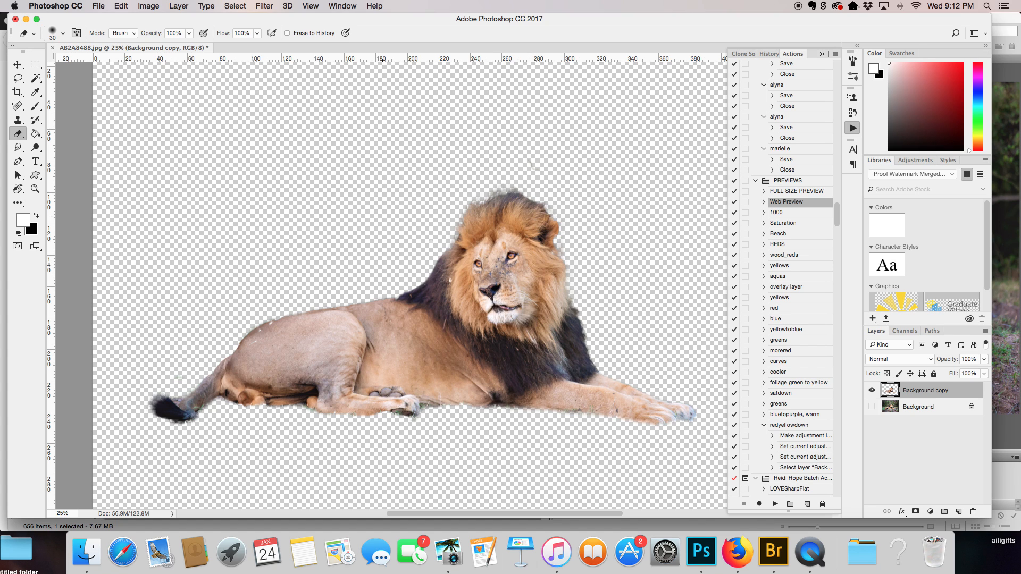
Choose PNG as the Save As format for the transparent cutout and cancel without saving
click(99, 6)
click(128, 109)
click(525, 407)
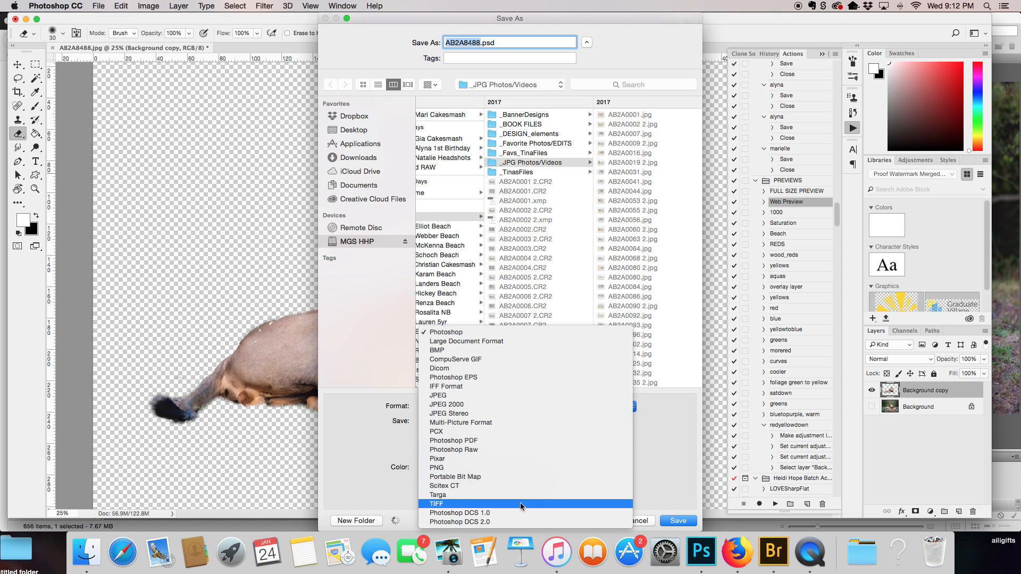
click(483, 468)
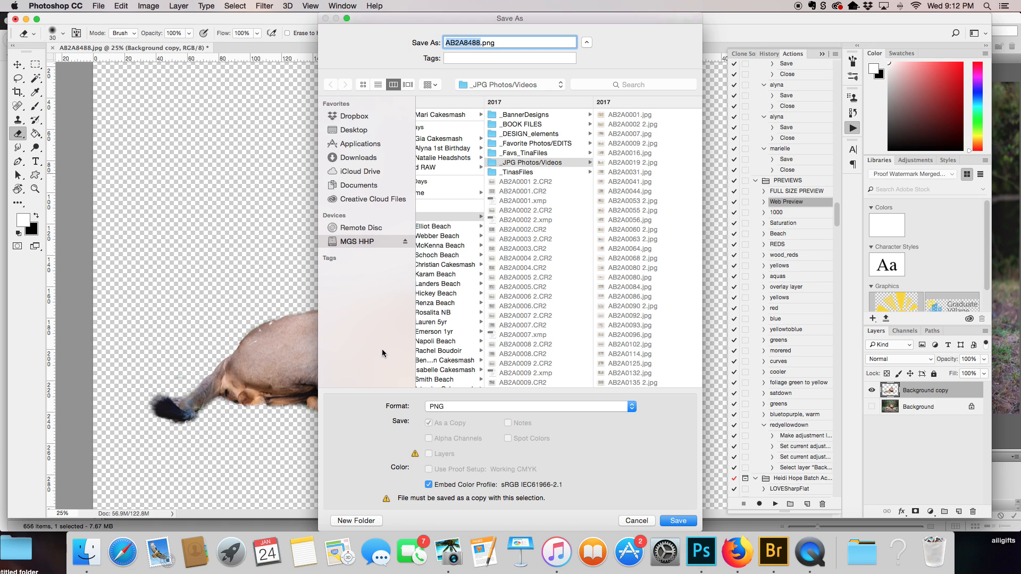
click(636, 521)
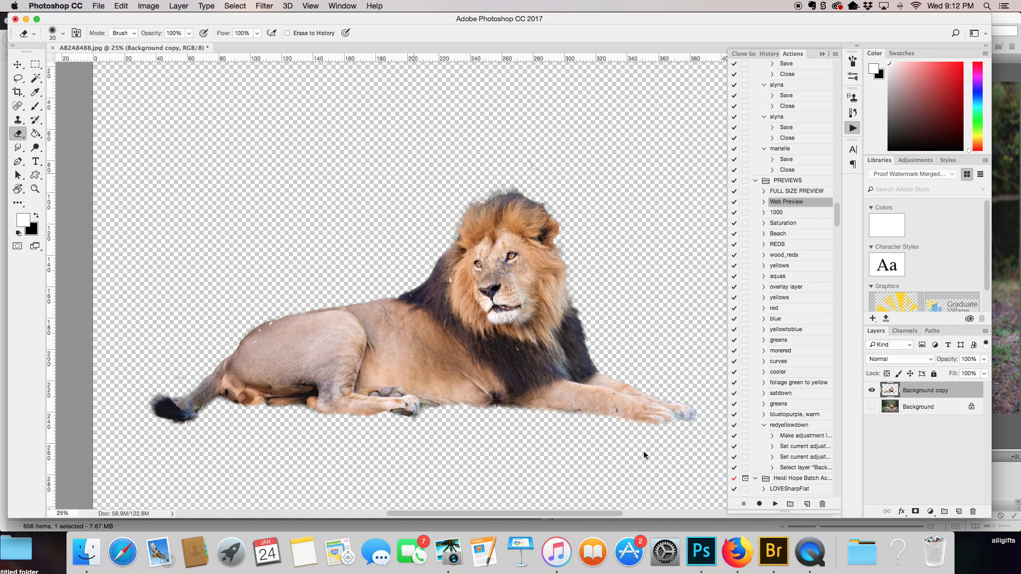
Show the Background layer and delete the Background copy cutout layer
click(872, 407)
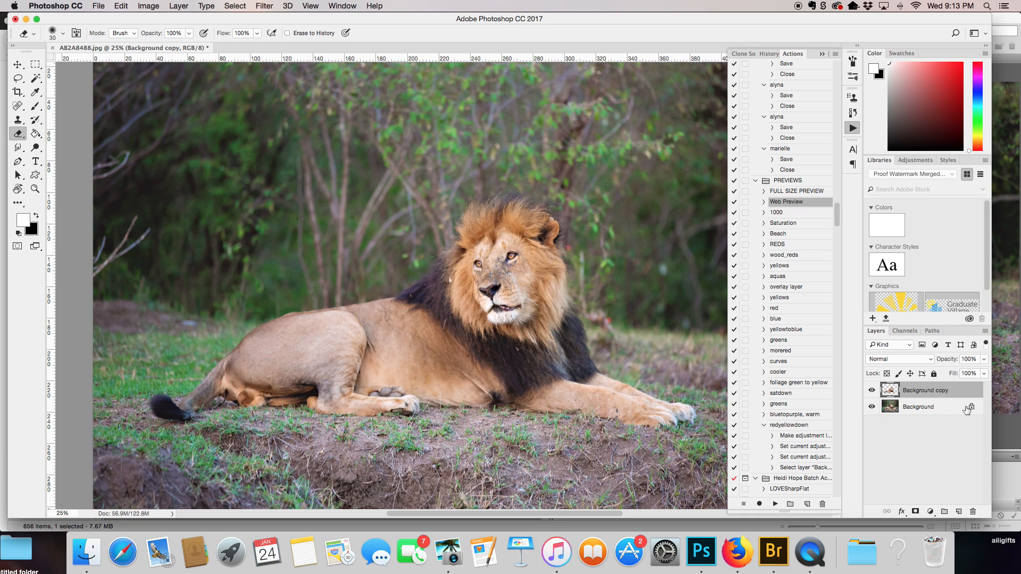
click(973, 513)
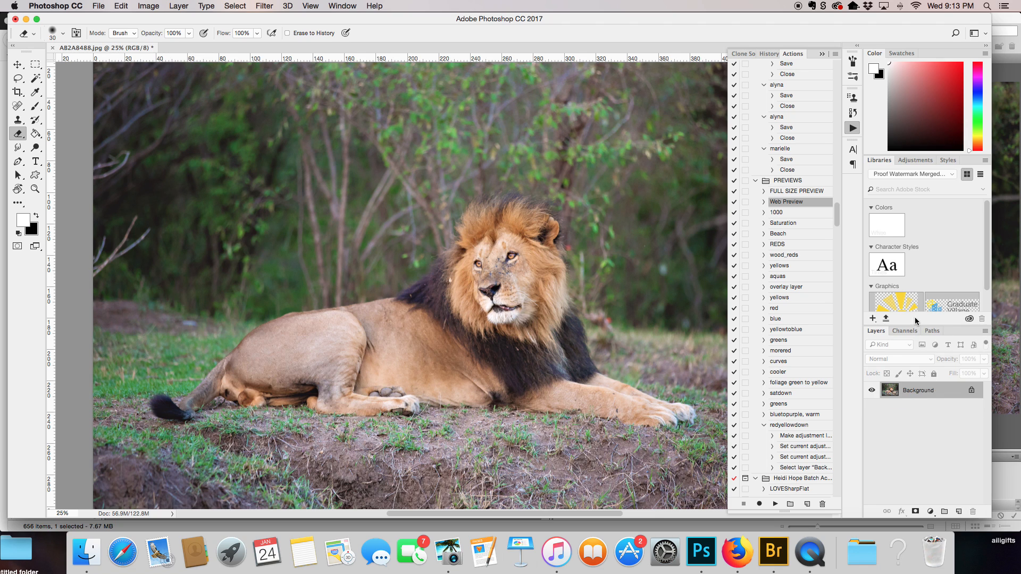
Open Liquify and try nudging the lion's mane and back with the Forward Warp tool, reducing the brush size to 800
click(264, 6)
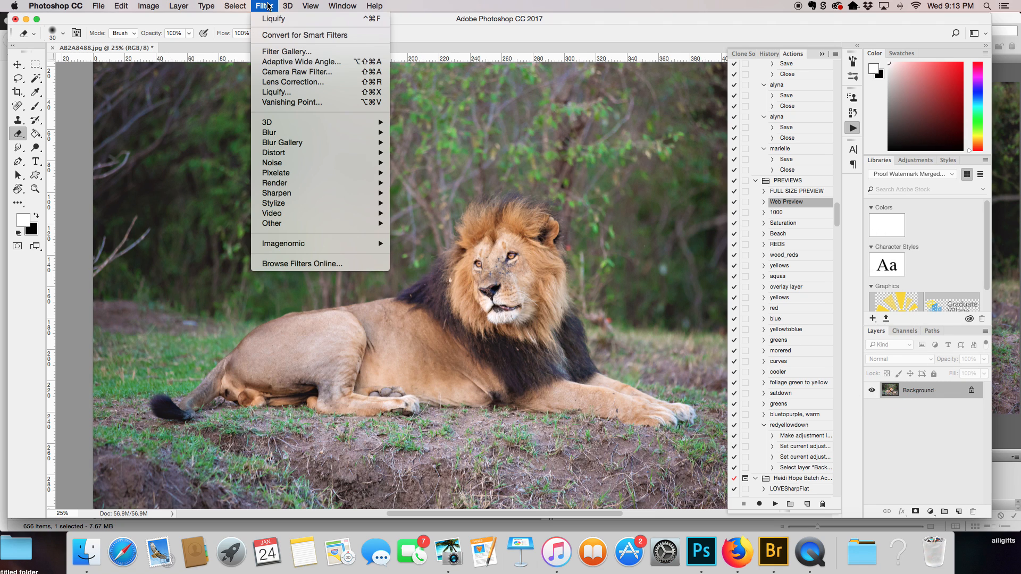
click(277, 94)
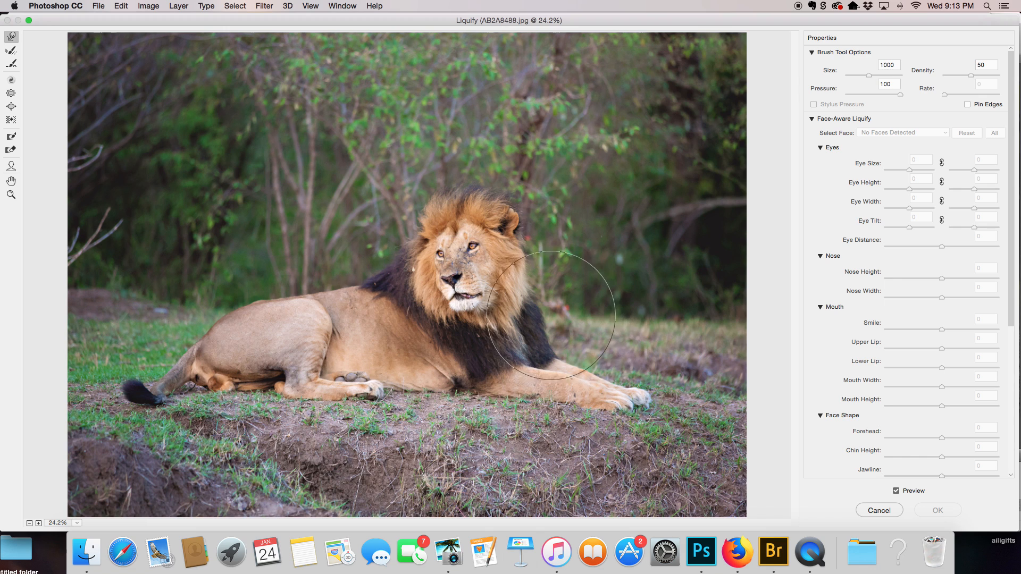
mouse_move(543, 284)
mouse_down()
mouse_move(555, 324)
mouse_move(570, 321)
mouse_move(579, 296)
mouse_move(560, 306)
mouse_up()
drag(543, 254, 547, 246)
key([)
drag(349, 276, 356, 287)
drag(388, 233, 384, 234)
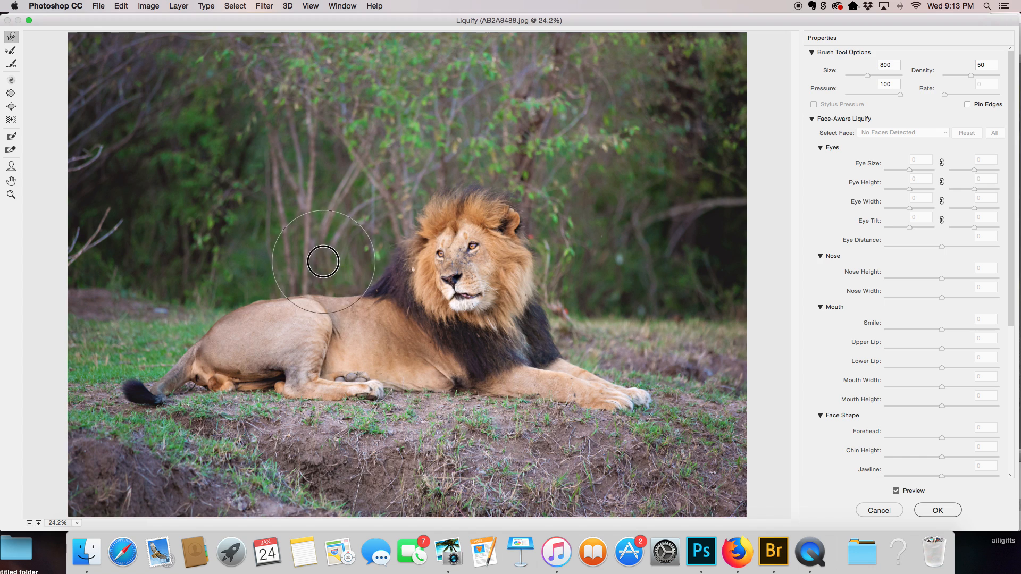
Try the Pucker tool on the lion's flank at brush size 1200, and reduce the brush to 800
click(11, 93)
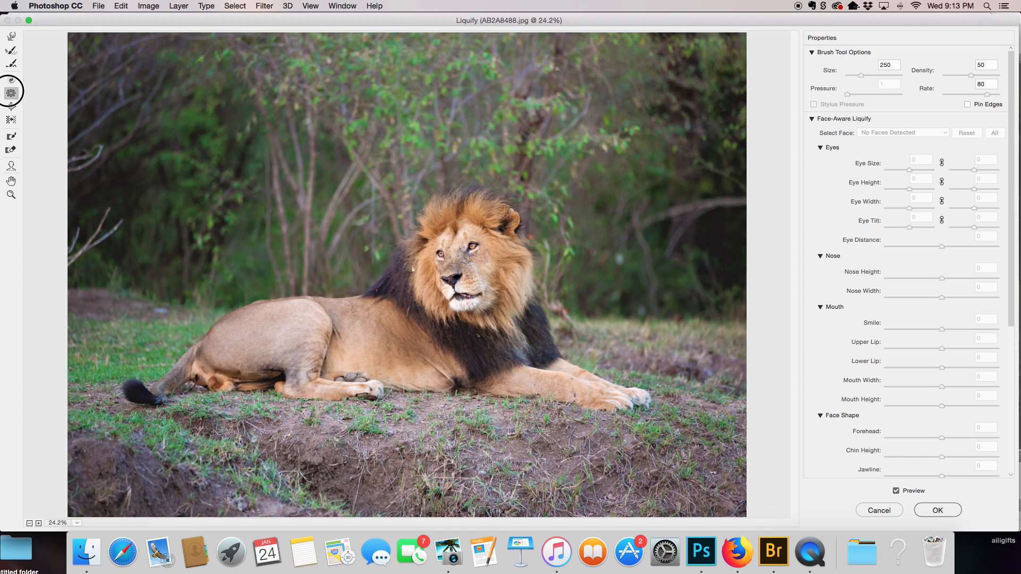
key(bracketright)
key(bracketright)
key(bracketright)
key(bracketright)
key(bracketright)
key(bracketright)
key(bracketright)
key(bracketright)
key(bracketright)
key(bracketright)
key(bracketright)
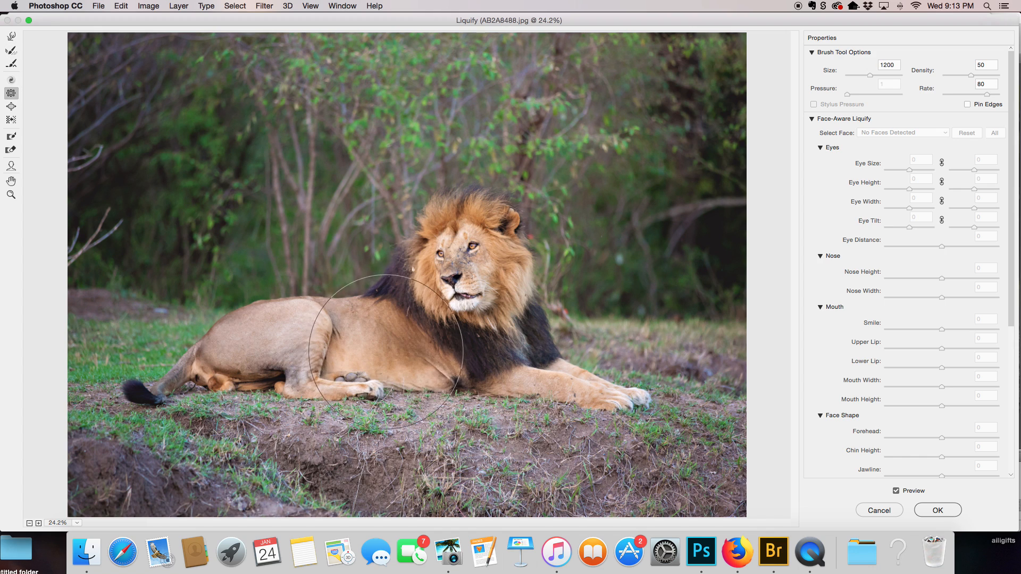
drag(387, 356, 340, 345)
key(bracketleft)
key(bracketleft)
key(bracketleft)
key(bracketleft)
key(bracketleft)
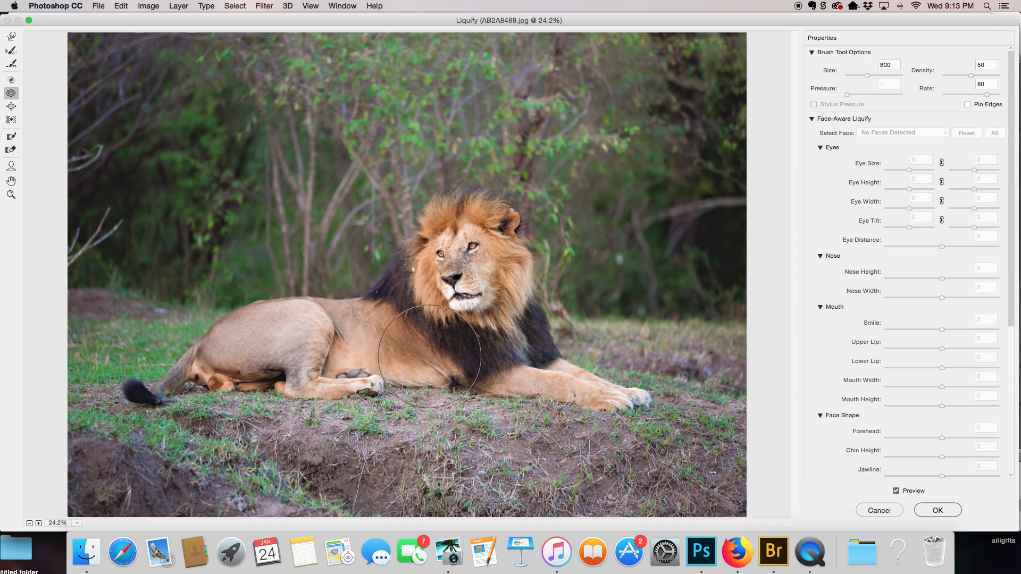
Try swelling the lion's belly using the Bloat tool with a brush size of 1600
click(12, 106)
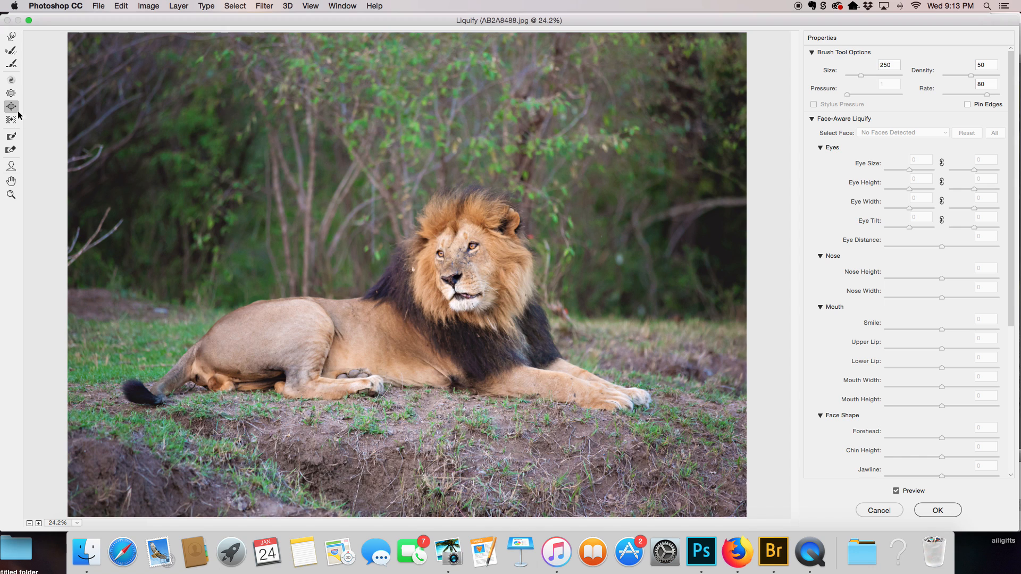
key(bracketright)
key(bracketright)
key(bracketright)
key(bracketright)
key(bracketright)
key(bracketright)
key(bracketright)
key(bracketright)
key(bracketright)
key(bracketright)
key(bracketright)
key(bracketright)
key(bracketright)
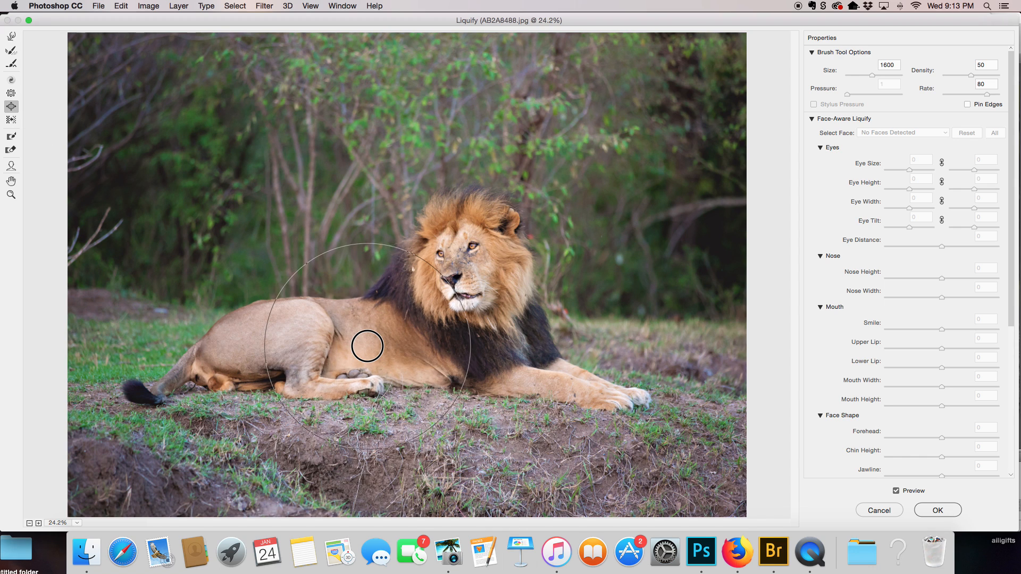
drag(367, 346, 367, 347)
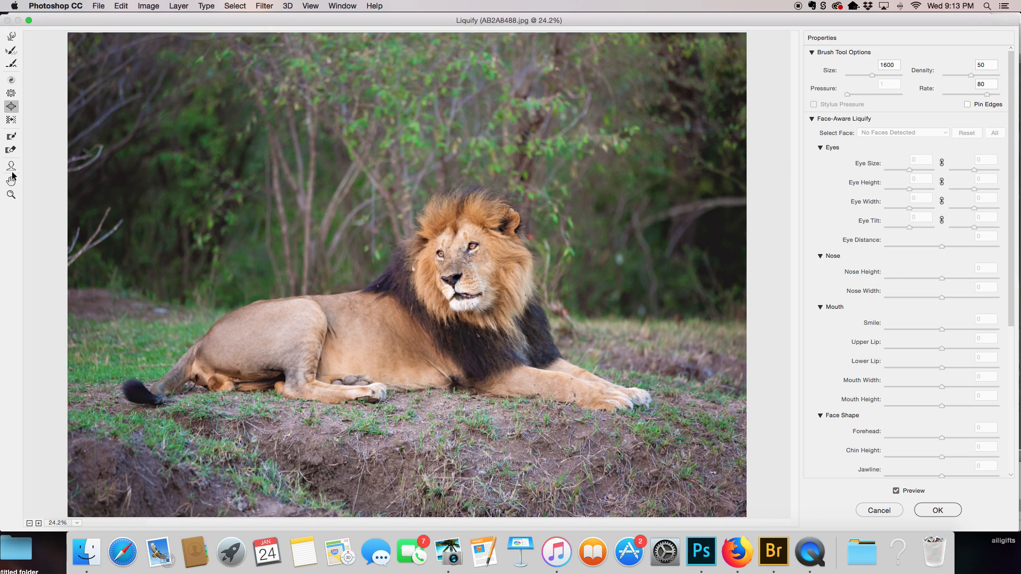
Try twisting the lion's flank using the Twirl Clockwise tool with a brush size of 1400
click(11, 80)
key(bracketright)
key(bracketright)
key(bracketright)
key(bracketright)
key(bracketright)
key(bracketright)
key(bracketright)
key(bracketright)
key(bracketright)
key(bracketright)
drag(373, 334, 372, 334)
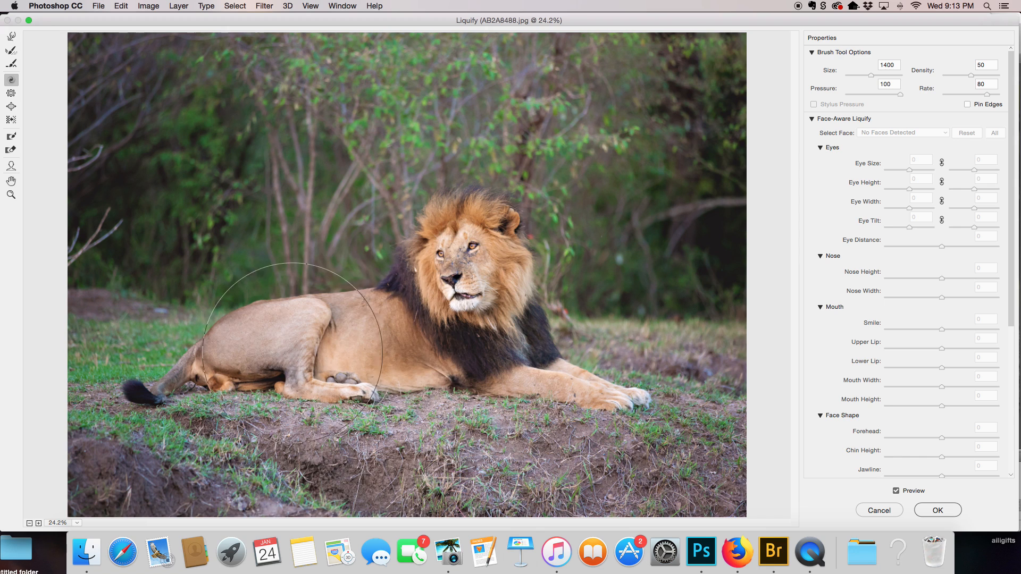
Return to the Forward Warp tool with a brush size of 500 and cancel all Liquify changes
click(11, 36)
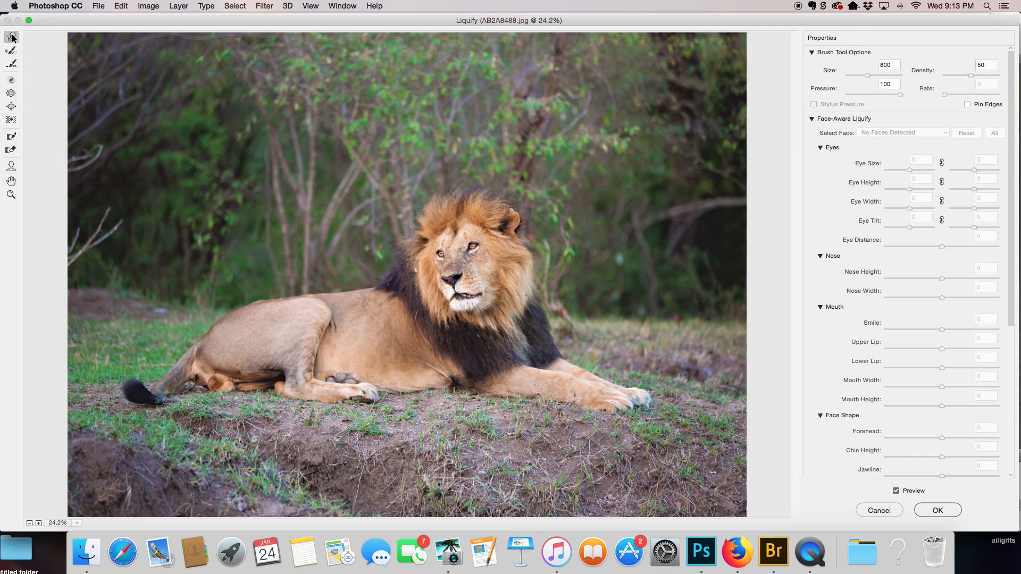
key(bracketleft)
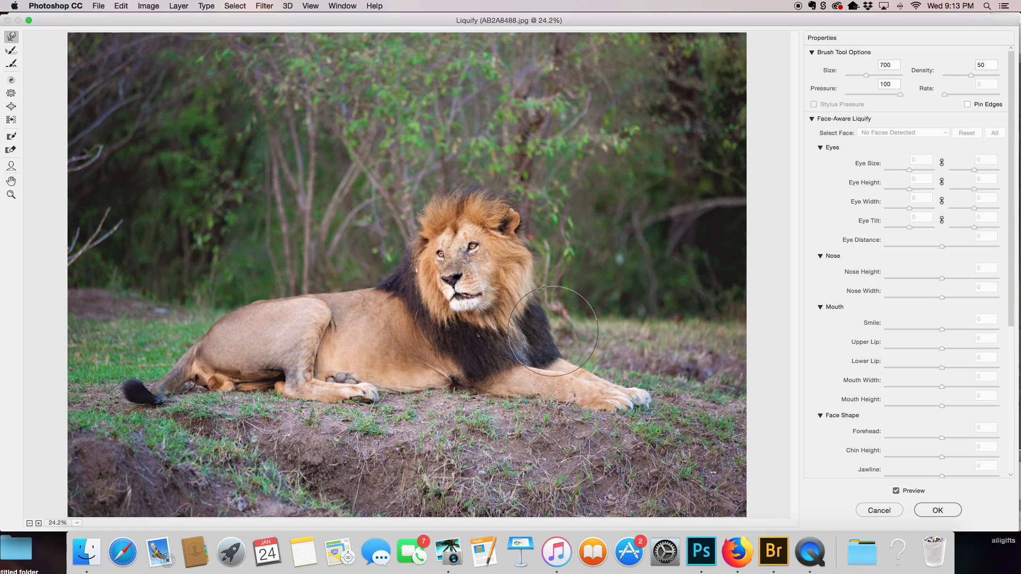
key(bracketleft)
key(bracketleft)
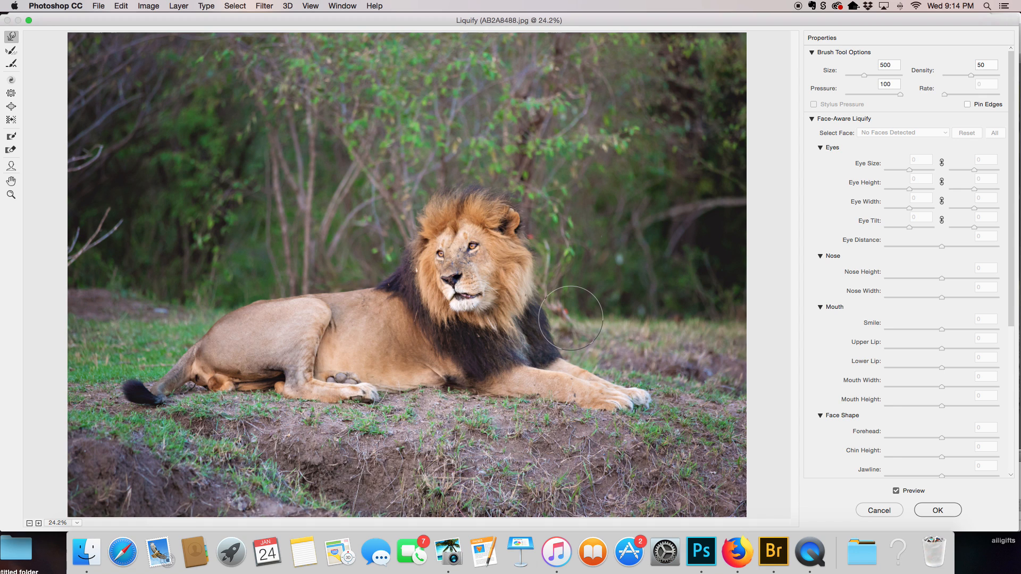
click(879, 511)
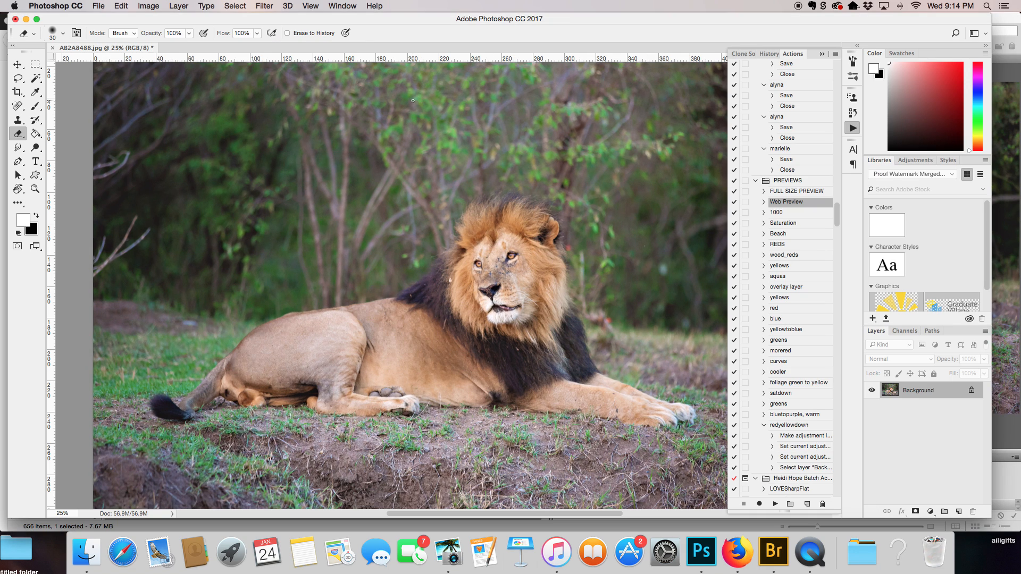
Remove the light specks on the lion's mane and the red spot beside the ear using the Spot Healing Brush
click(271, 7)
click(474, 32)
key(super+plus)
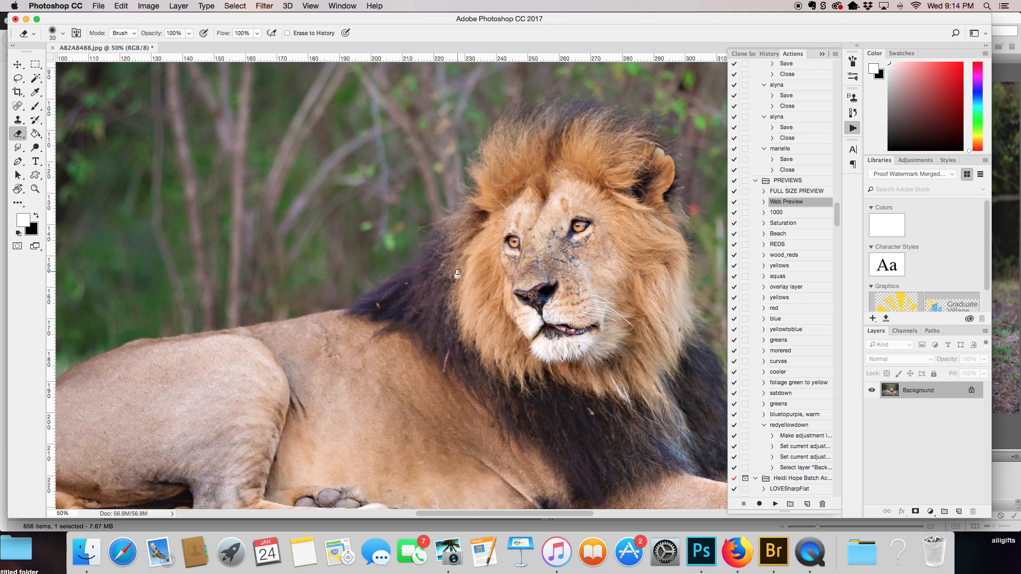
click(17, 106)
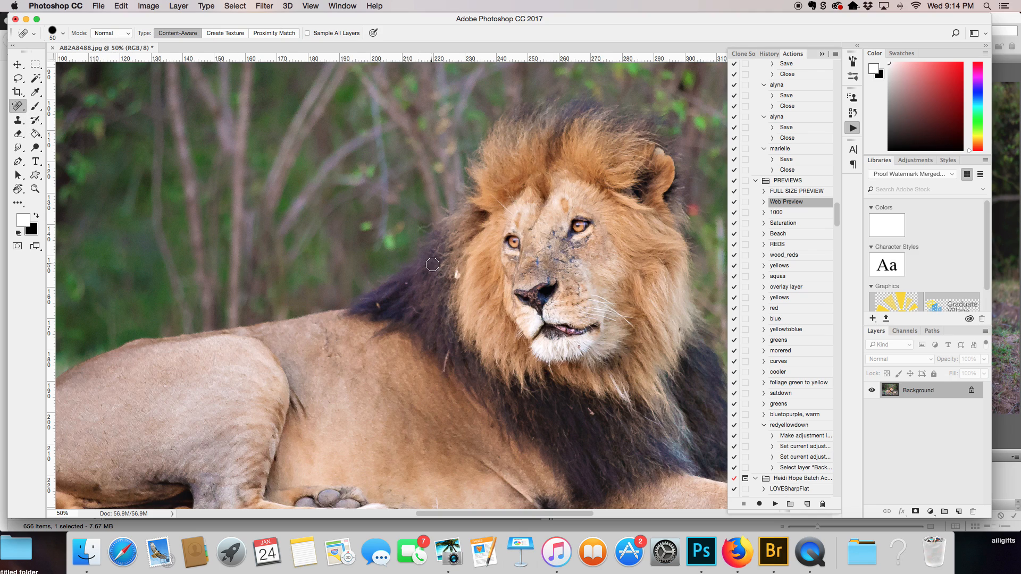
key(bracketleft)
drag(448, 352, 444, 379)
key(bracketleft)
scroll(448, 311, down, 3)
scroll(548, 181, right, 5)
key(bracketright)
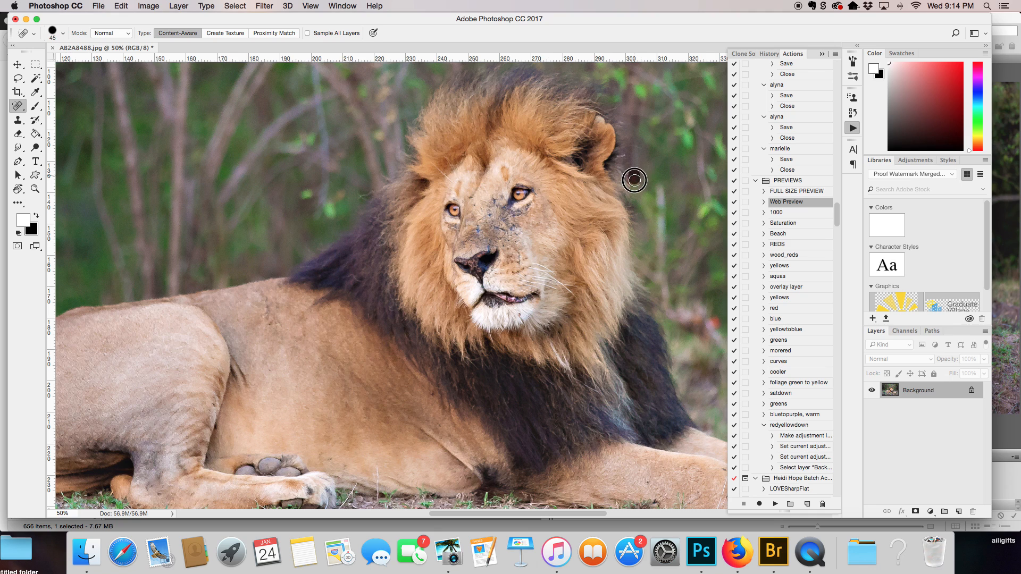
Spot-heal the mark on the lion's forehead with a 35 px brush
scroll(637, 271, down, 3)
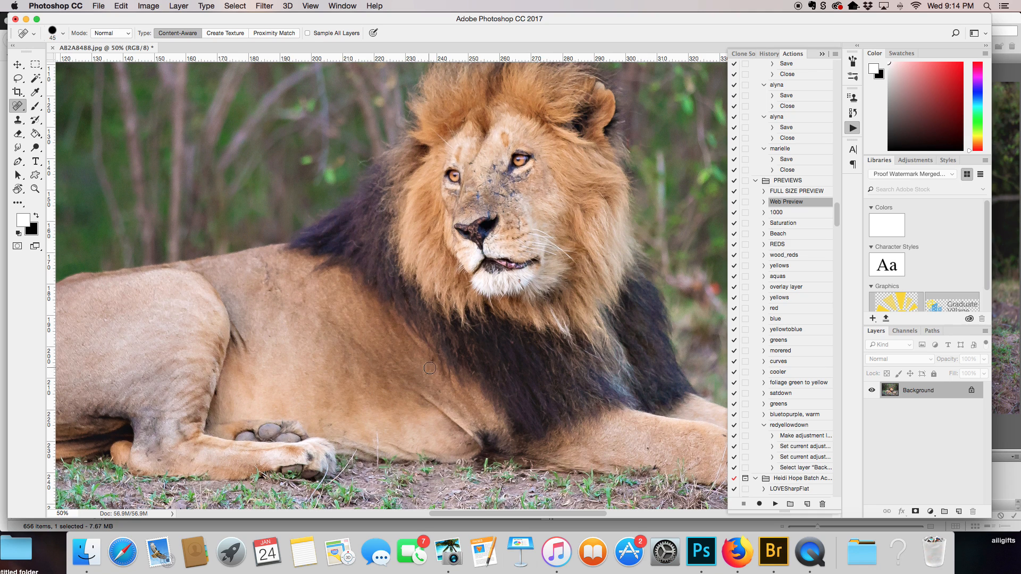
scroll(453, 234, up, 4)
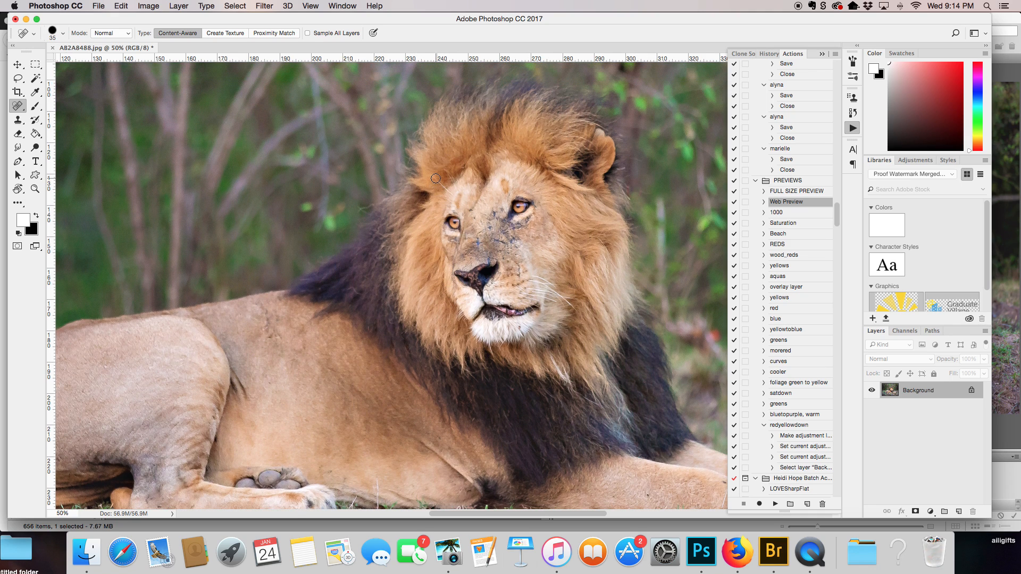
drag(455, 193, 455, 194)
Clone clean cheek fur over the scars below the lion's eye with a 150 px Clone Stamp
click(18, 120)
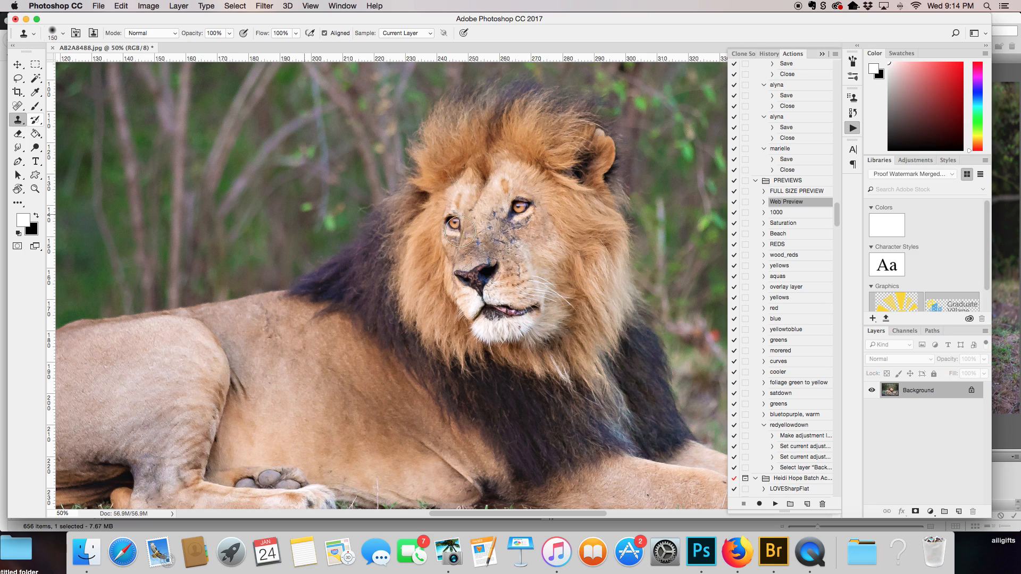
alt+click(547, 243)
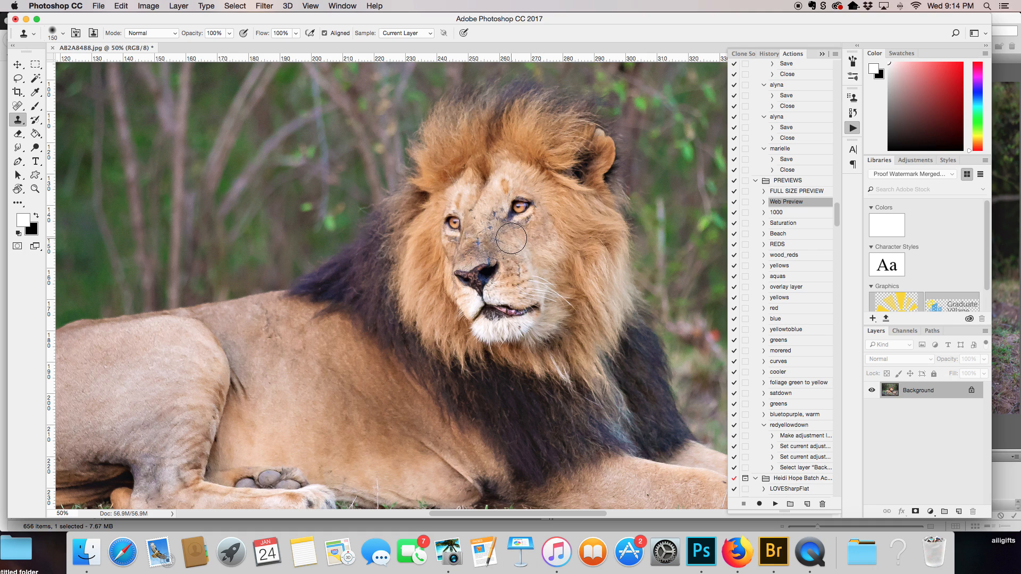
mouse_move(532, 239)
mouse_down()
mouse_move(501, 234)
mouse_move(524, 236)
mouse_up()
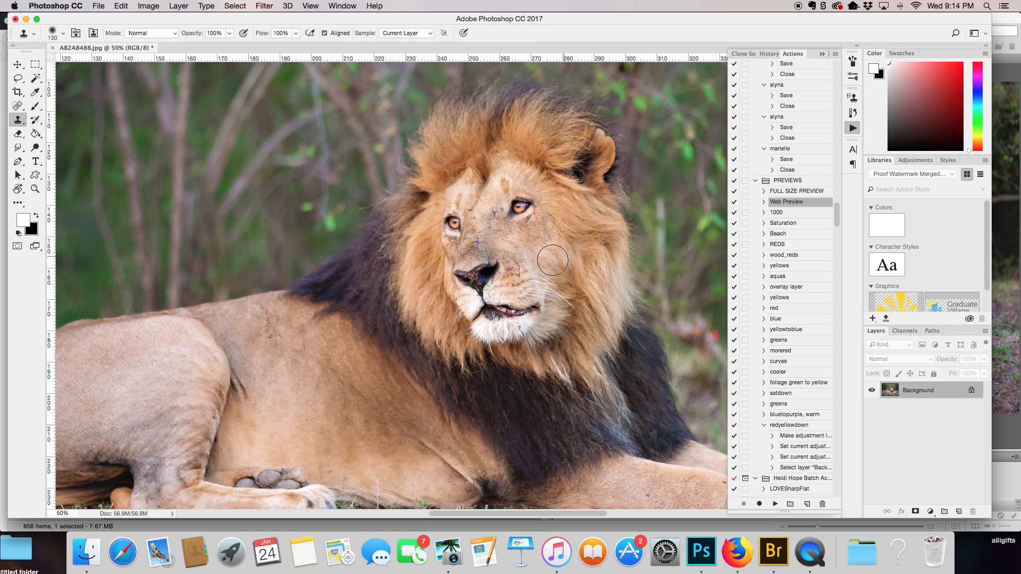
Clone nearby clean fur over the remaining scratches on the bridge of the nose with a 60 px Clone Stamp
key(bracketleft)
key(bracketleft)
key(bracketleft)
key(bracketleft)
key(bracketleft)
key(bracketleft)
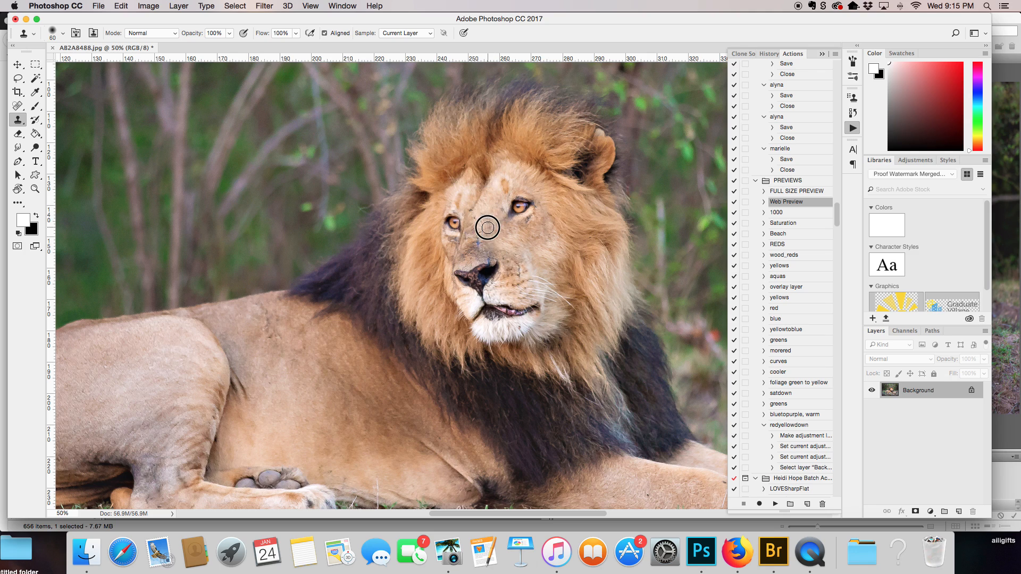
alt+click(508, 221)
click(520, 251)
alt+click(512, 233)
click(519, 254)
Enlarge the Clone Stamp to 700 px and clone the textured ground over the dark dirt bank in the photo's lower-left foreground
key(super+minus)
key(bracketright)
key(bracketright)
key(bracketright)
key(bracketright)
key(bracketright)
key(bracketright)
key(bracketright)
key(bracketright)
key(super+minus)
key(super+minus)
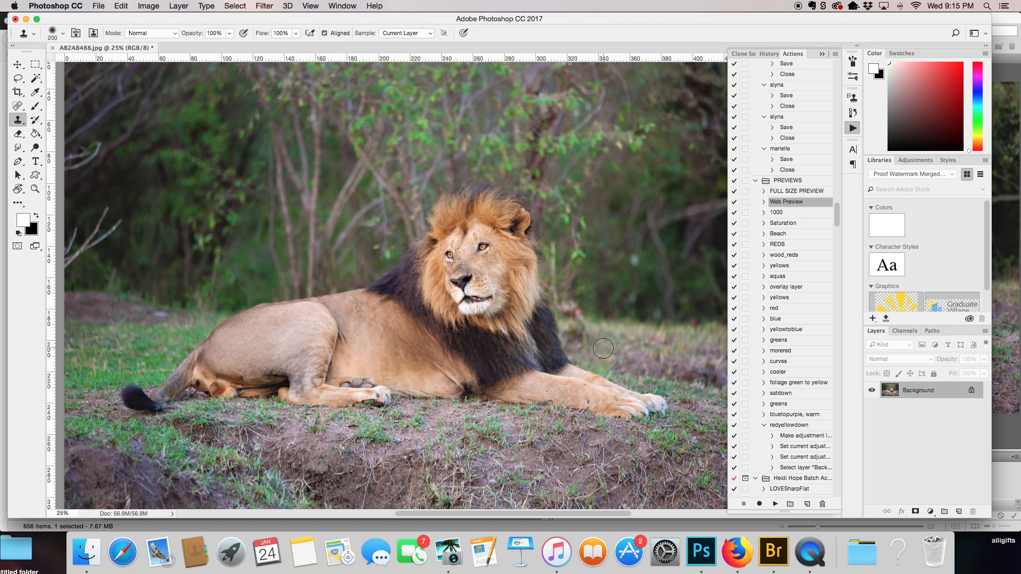
key(bracketright)
key(bracketright)
key(bracketright)
key(bracketright)
key(bracketright)
key(bracketright)
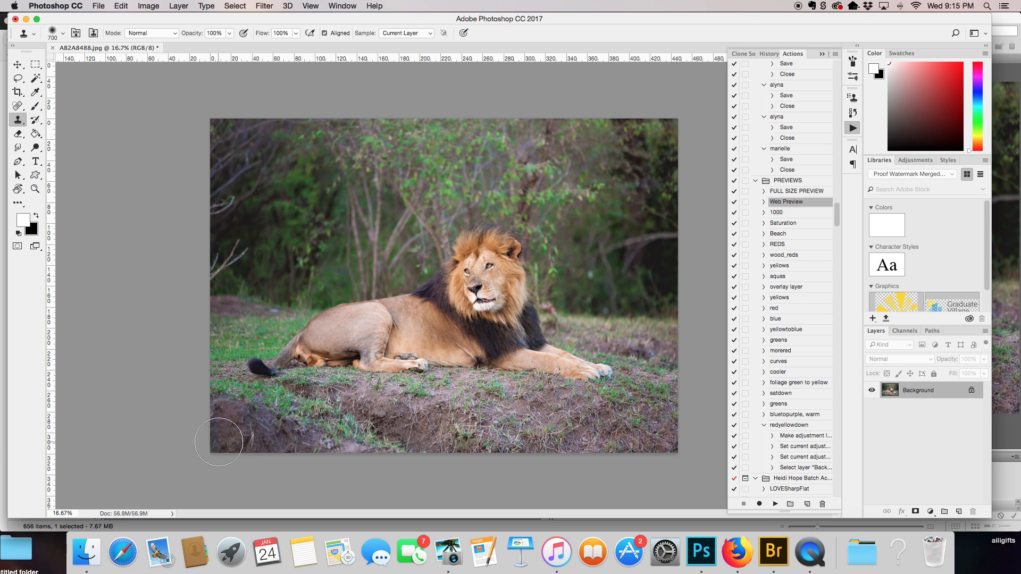
alt+click(615, 427)
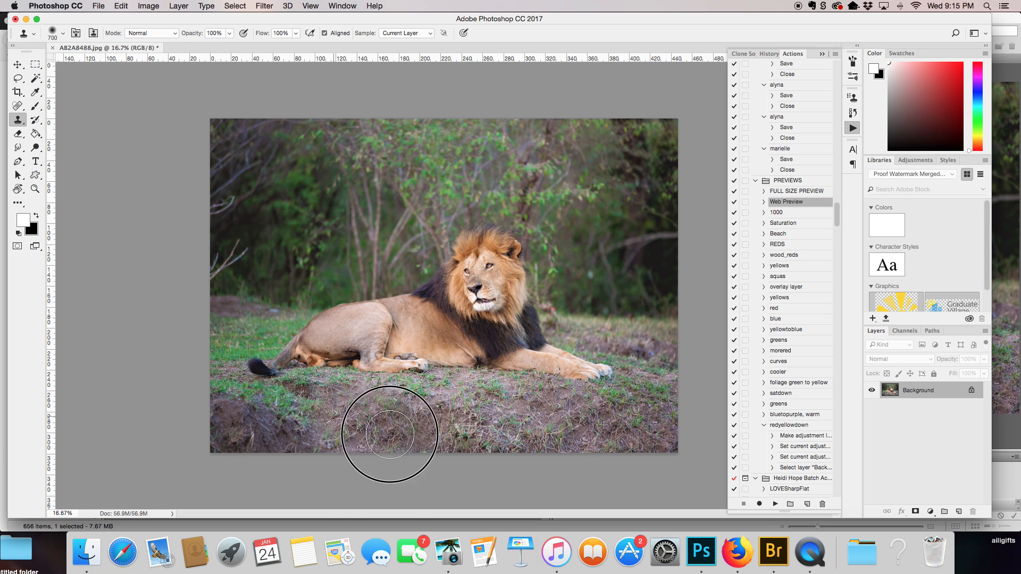
mouse_move(358, 438)
mouse_down()
mouse_move(221, 437)
mouse_move(221, 418)
mouse_move(315, 437)
mouse_up()
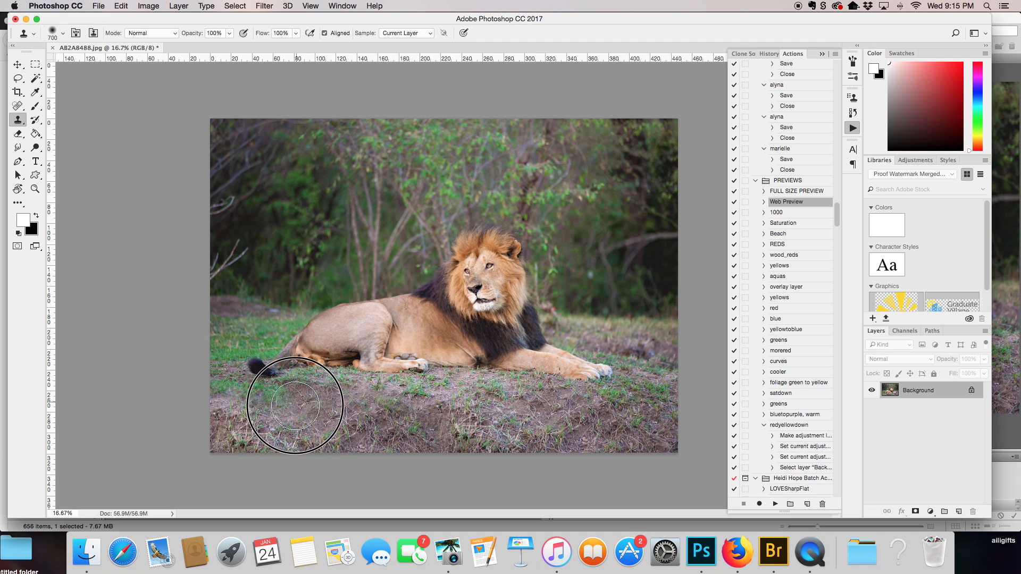
Step back through the Clone Stamp and Spot Healing history states to the original photo to compare the retouching
click(770, 53)
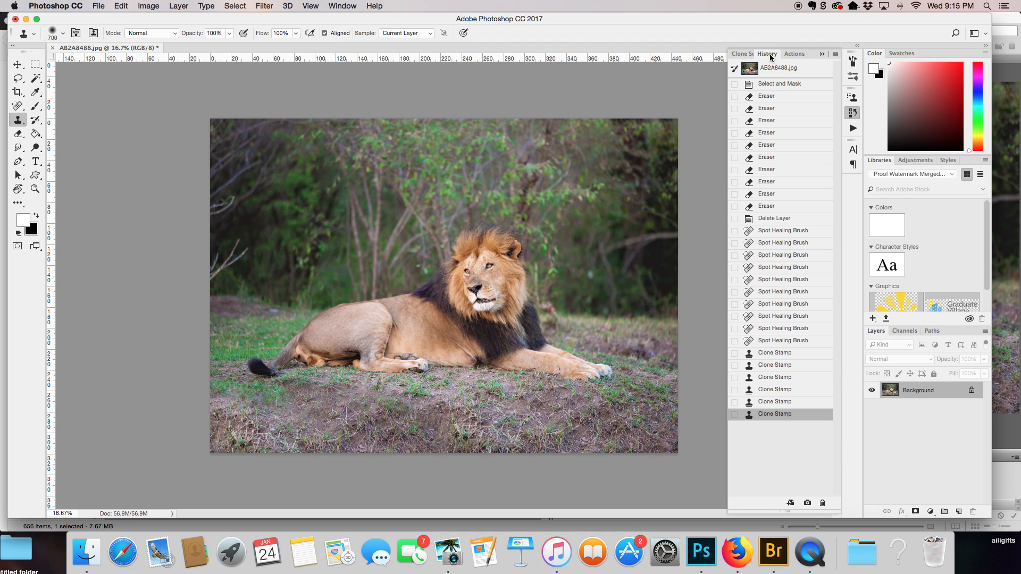
click(801, 341)
click(801, 415)
click(799, 353)
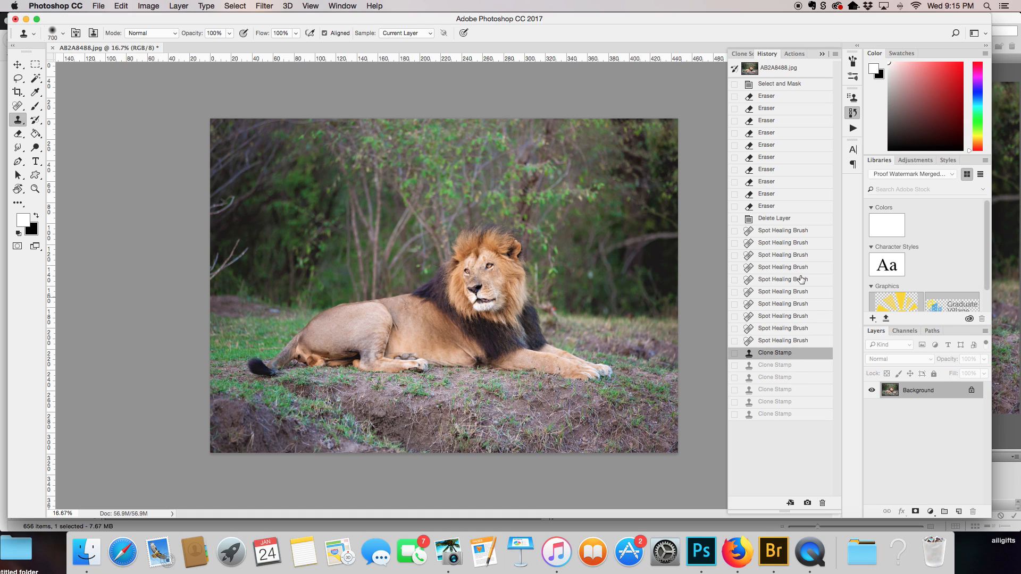
click(802, 268)
click(795, 70)
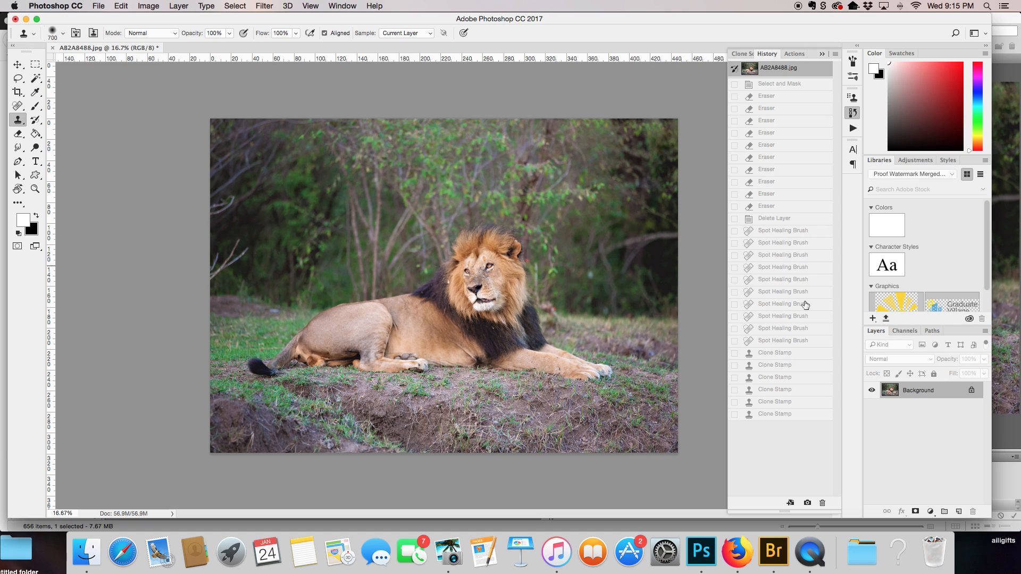
Return to the latest Clone Stamp history state and lighten the lion's torso with an 1800 px Dodge tool set to Midtones
click(799, 415)
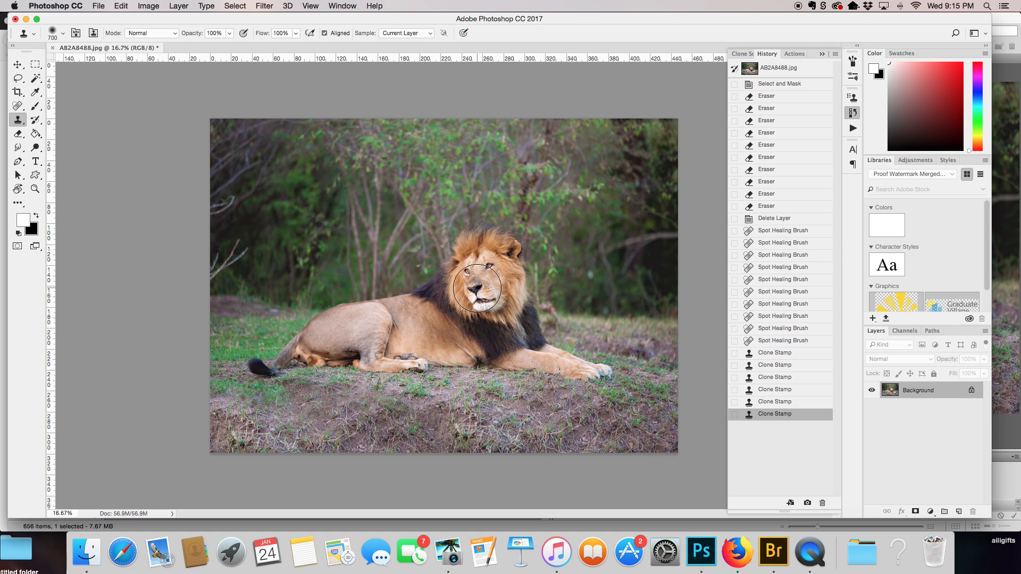
click(35, 147)
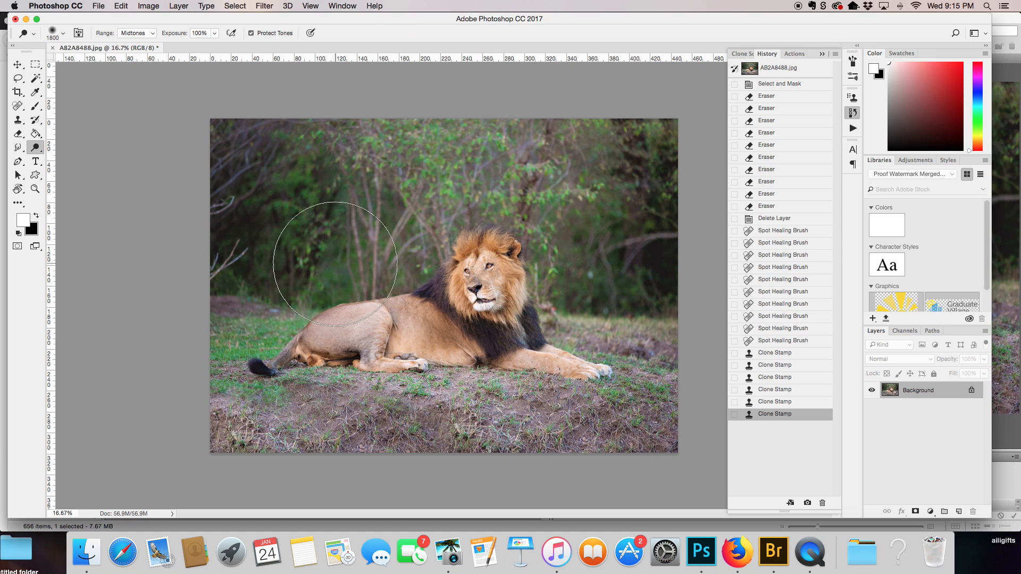
click(447, 325)
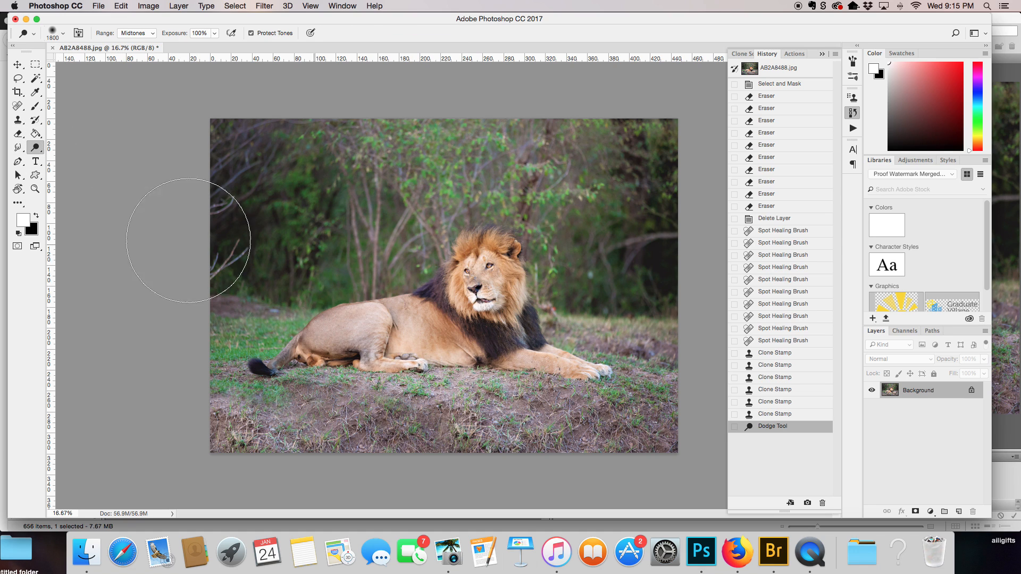
Darken the lion's torso with the Burn tool enlarged to 1700 px, using the Midtones range
right_click(36, 147)
click(64, 158)
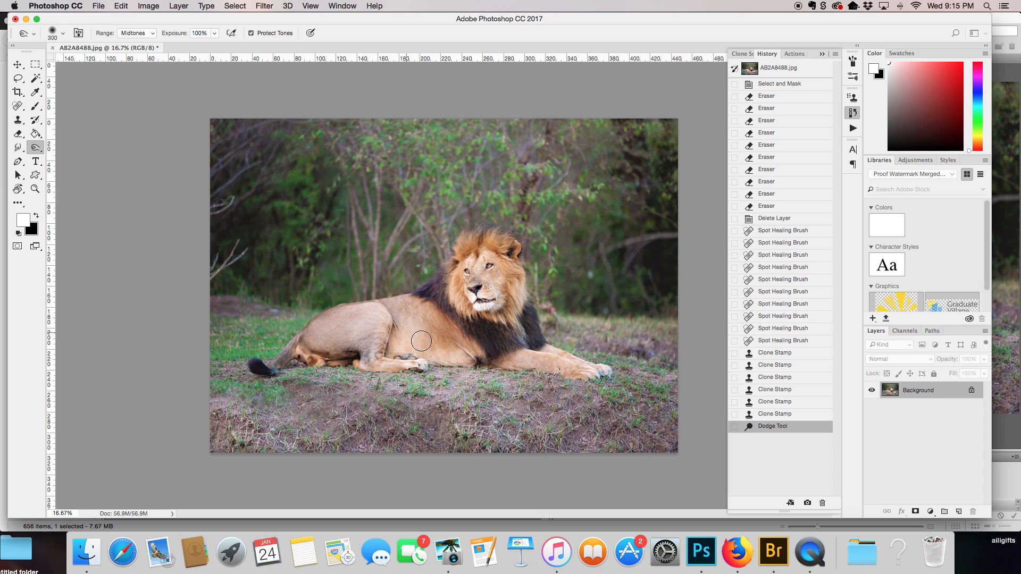
key(bracketright)
key(bracketright)
key(bracketright)
key(bracketright)
key(bracketright)
key(bracketright)
key(bracketright)
key(bracketright)
key(bracketright)
key(bracketright)
key(bracketright)
key(bracketright)
key(bracketright)
click(441, 327)
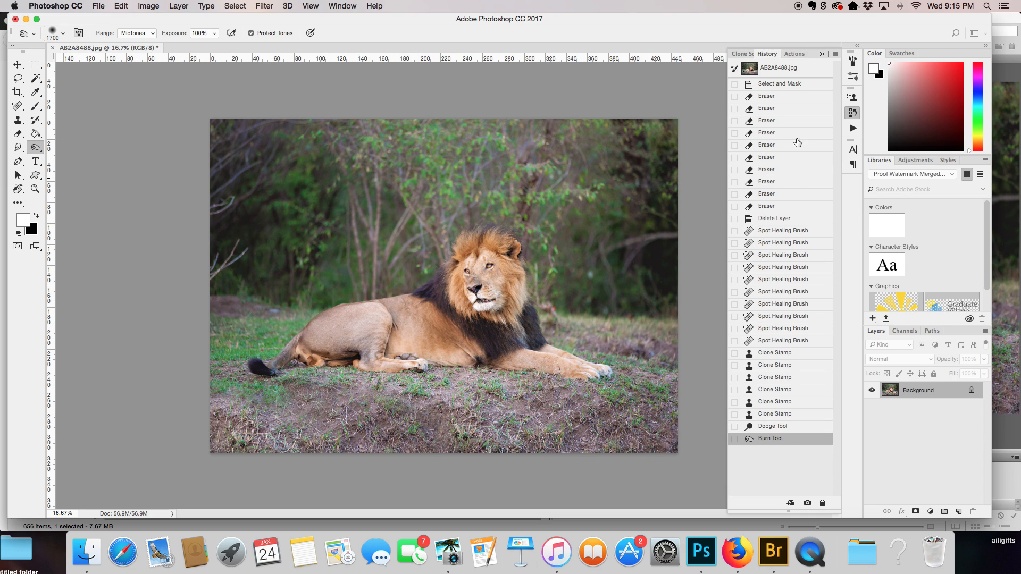
Show the list of recorded actions and reduce the Burn tool's brush size
click(795, 53)
key(bracketleft)
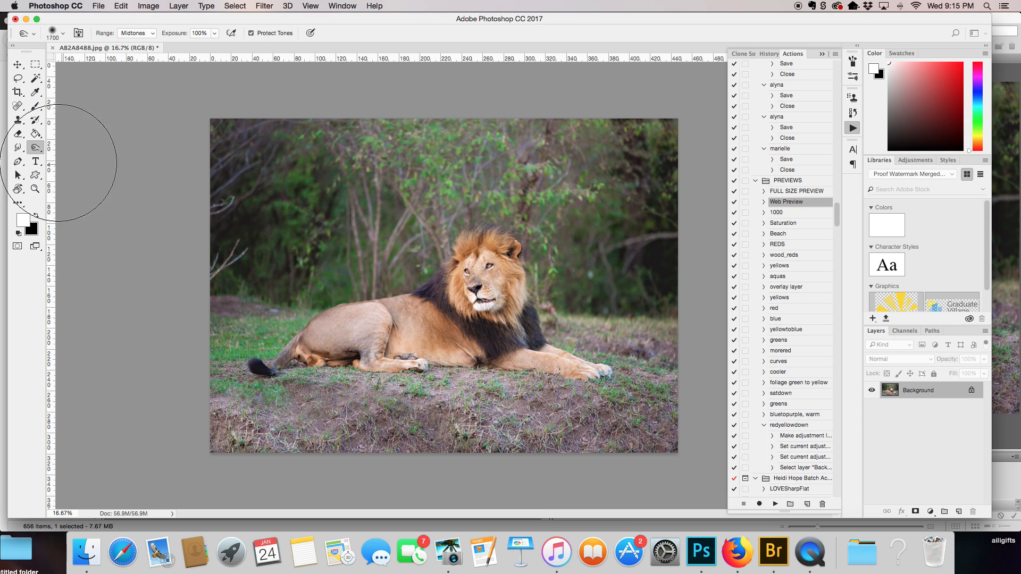
key(bracketleft)
key(bracketleft)
key(bracketleft)
key(bracketleft)
key(bracketleft)
key(bracketleft)
key(bracketleft)
click(36, 166)
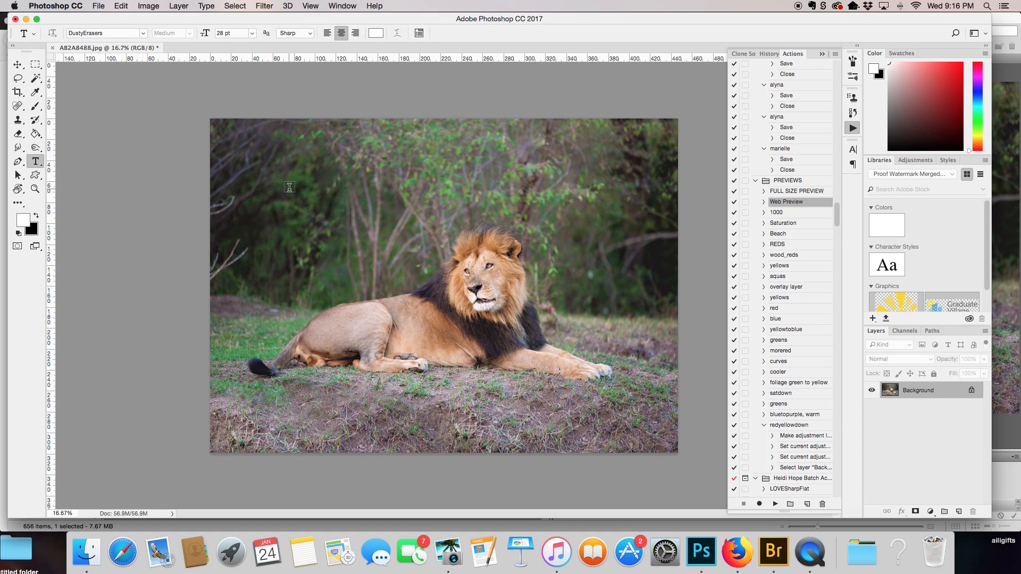
drag(258, 179, 484, 233)
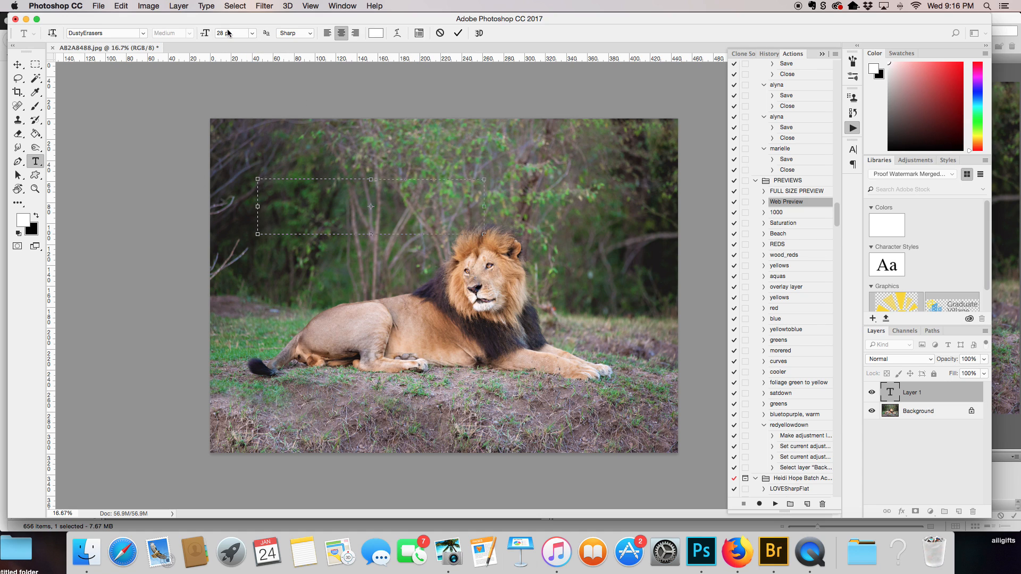
click(341, 33)
click(440, 33)
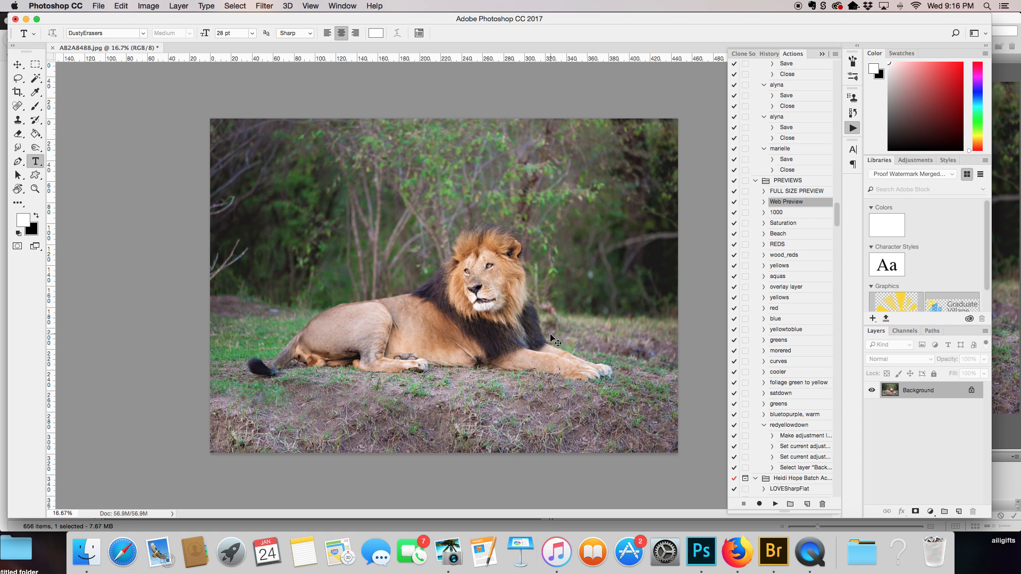
Lasso the lion's eye nearer the visible ear with a 10 px feather and place it on a new layer
key(super+equal)
key(super+equal)
key(super+equal)
key(super+equal)
scroll(514, 278, right, 5)
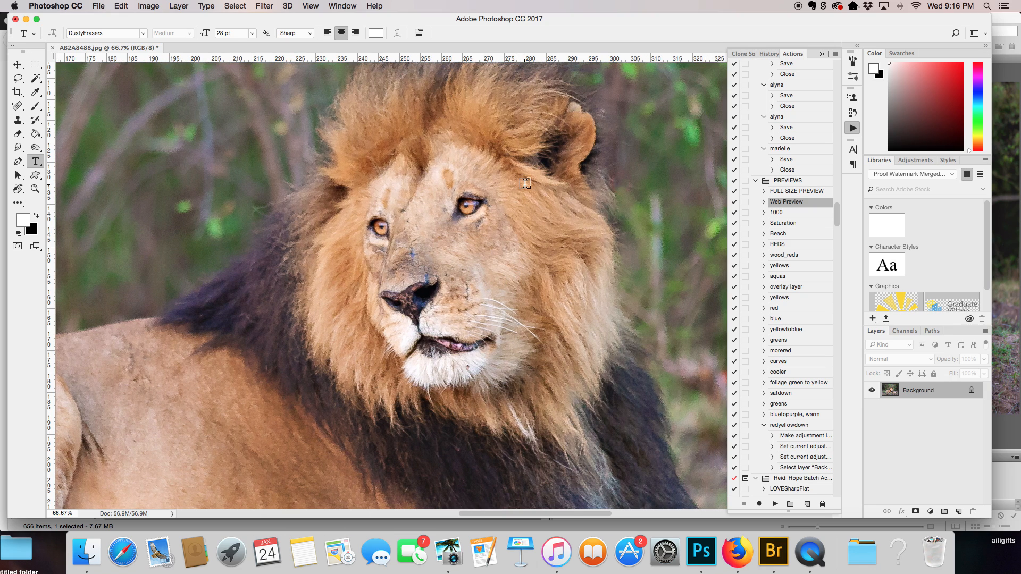
click(18, 78)
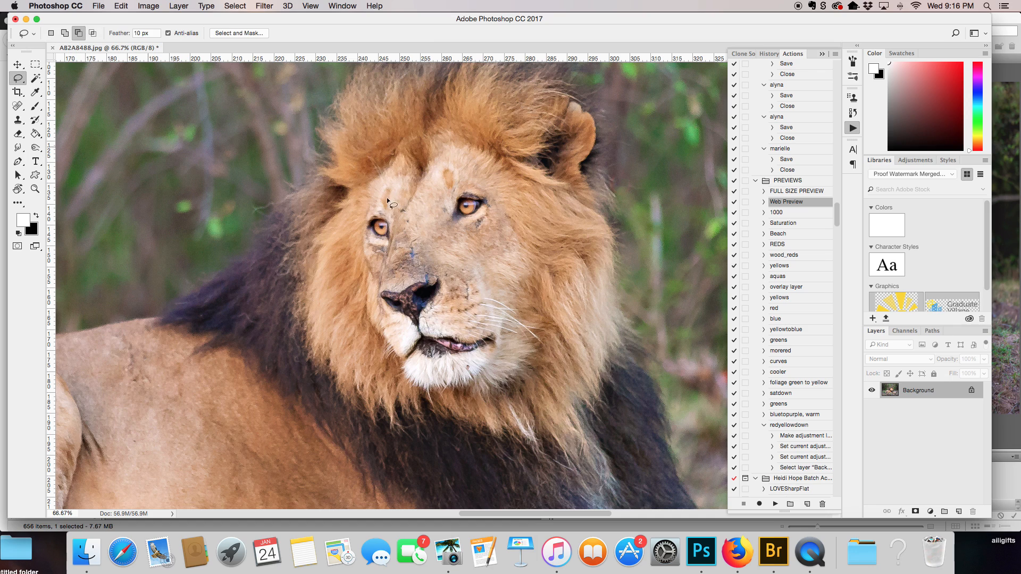
mouse_move(481, 203)
mouse_down()
mouse_move(456, 216)
mouse_move(486, 204)
mouse_up()
click(959, 512)
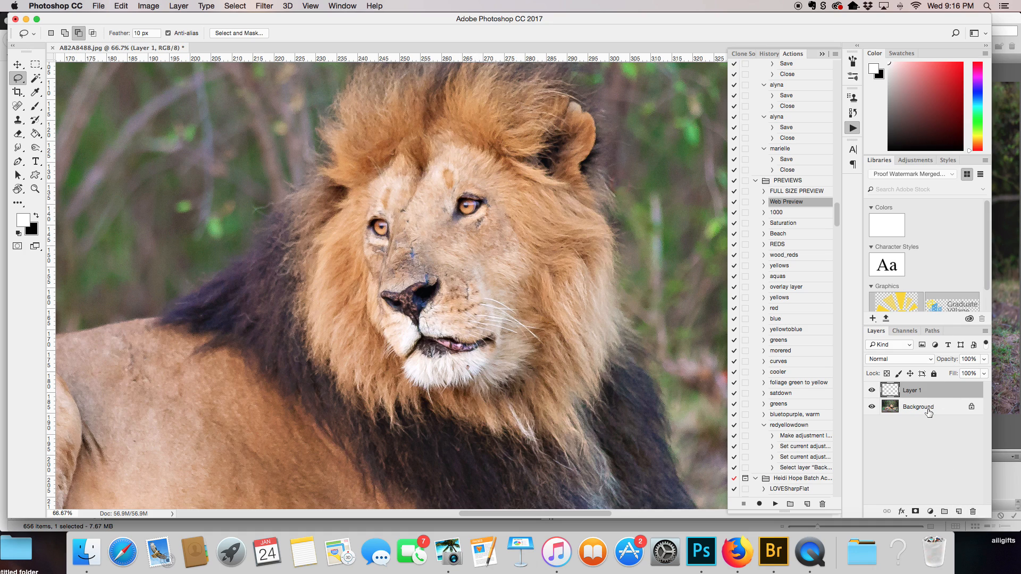
Try recolouring the eye layer with Color Balance midtone levels of -77, -26 and +52
click(155, 6)
mouse_move(168, 38)
click(280, 102)
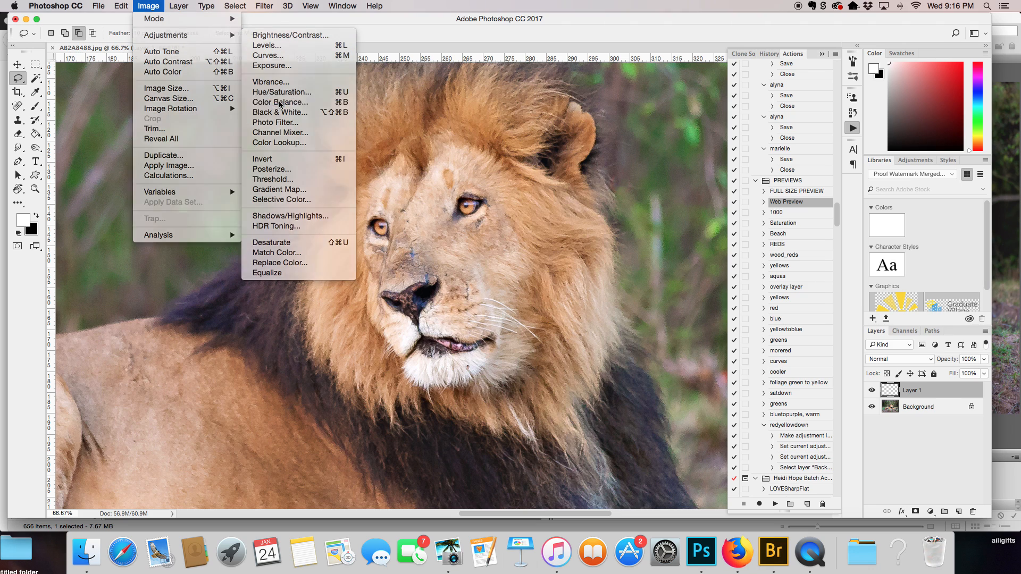
click(766, 315)
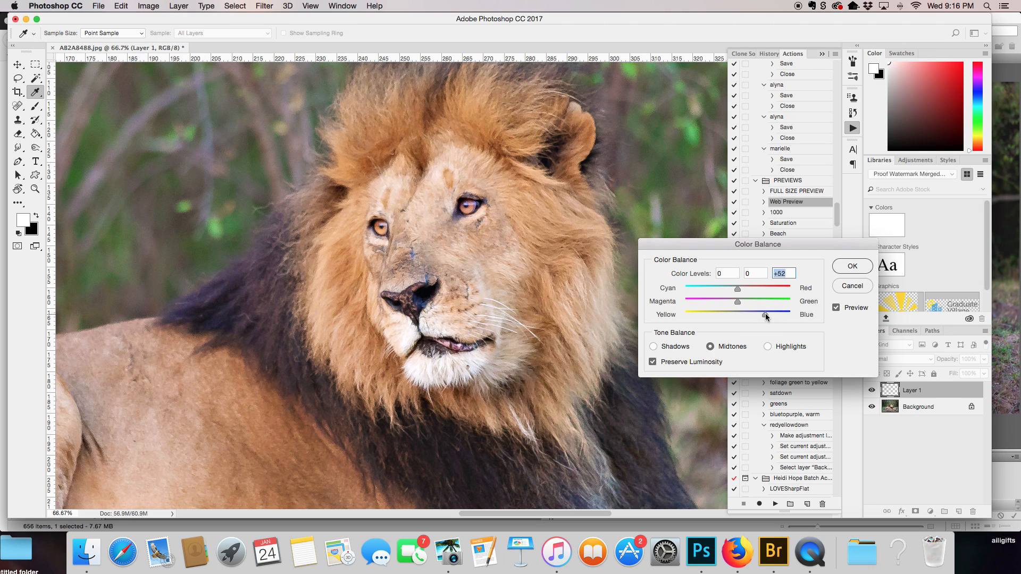
click(697, 289)
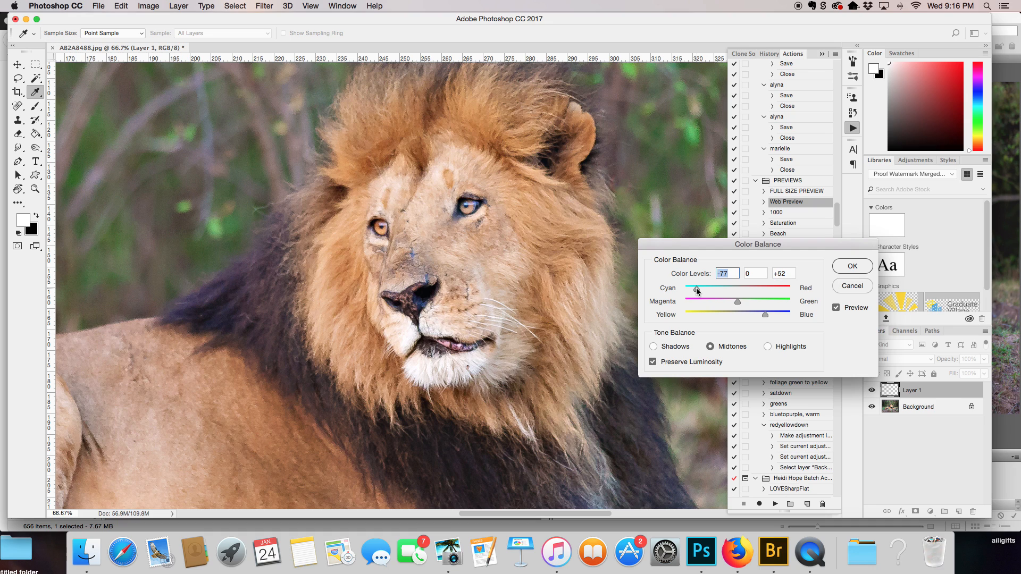
click(723, 302)
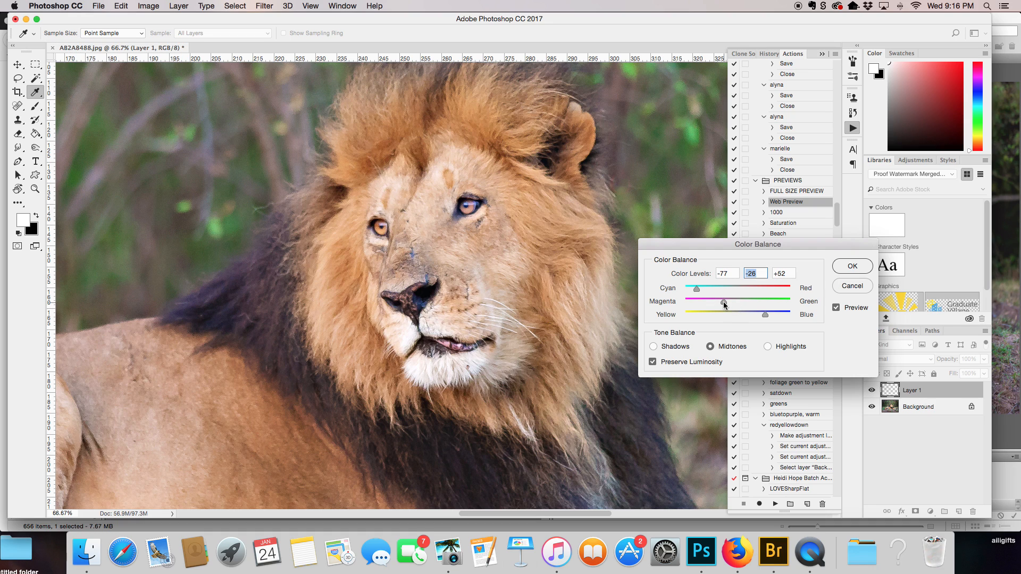
click(851, 286)
key(l)
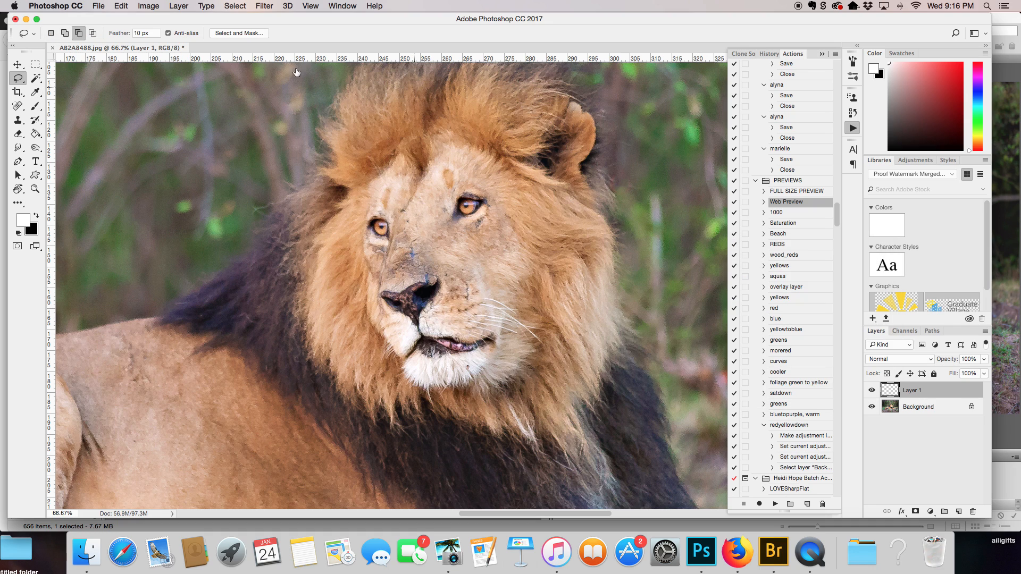
Try a Hue/Saturation adjustment limited to a single colour range on the eye layer
click(163, 6)
mouse_move(176, 36)
click(314, 93)
click(784, 296)
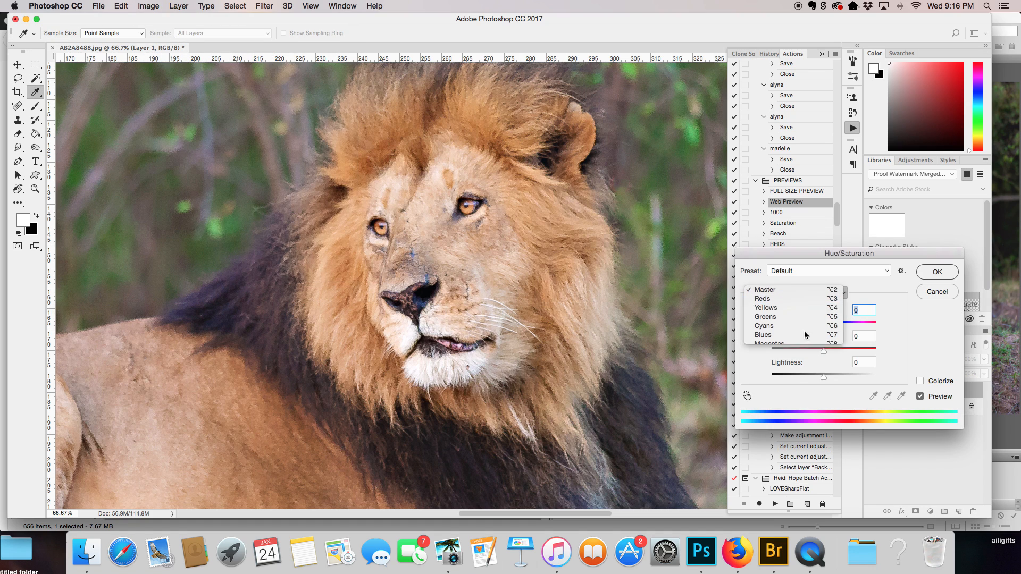
click(801, 327)
drag(794, 349, 823, 333)
click(937, 292)
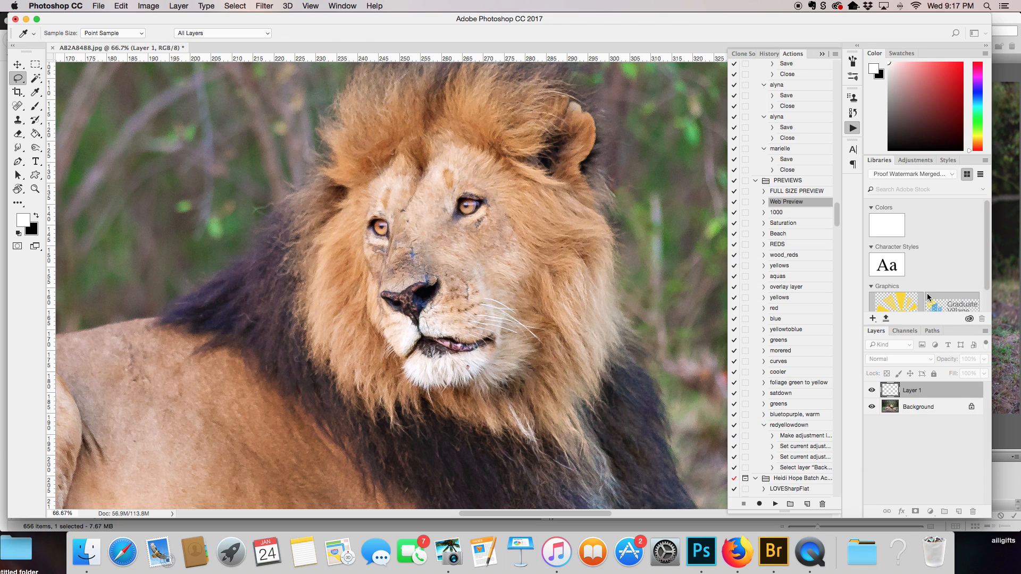
Delete the eye layer so that only the Background layer is left
key(super+minus)
key(super+minus)
key(super+minus)
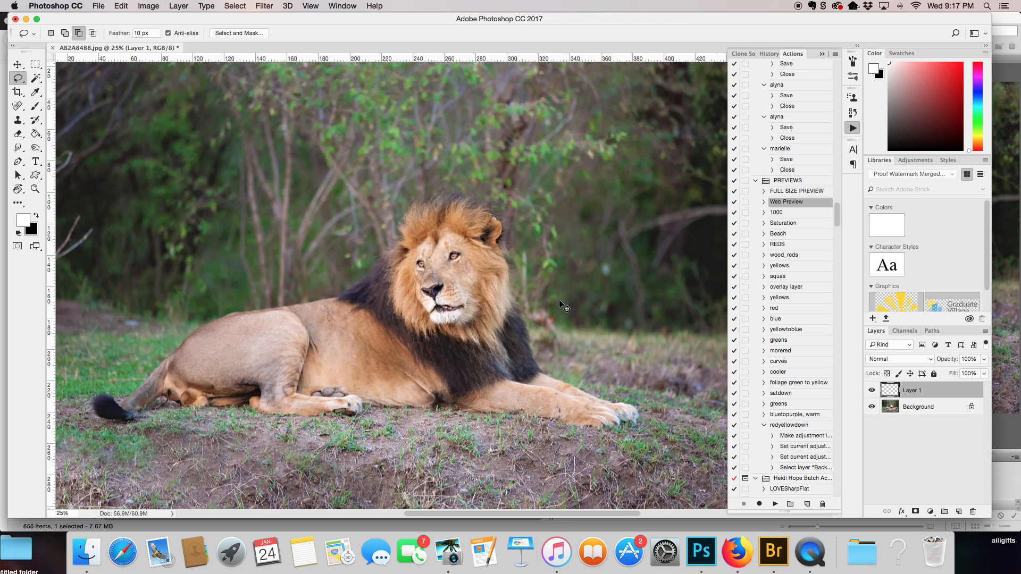
key(super+minus)
key(super+minus)
key(super+plus)
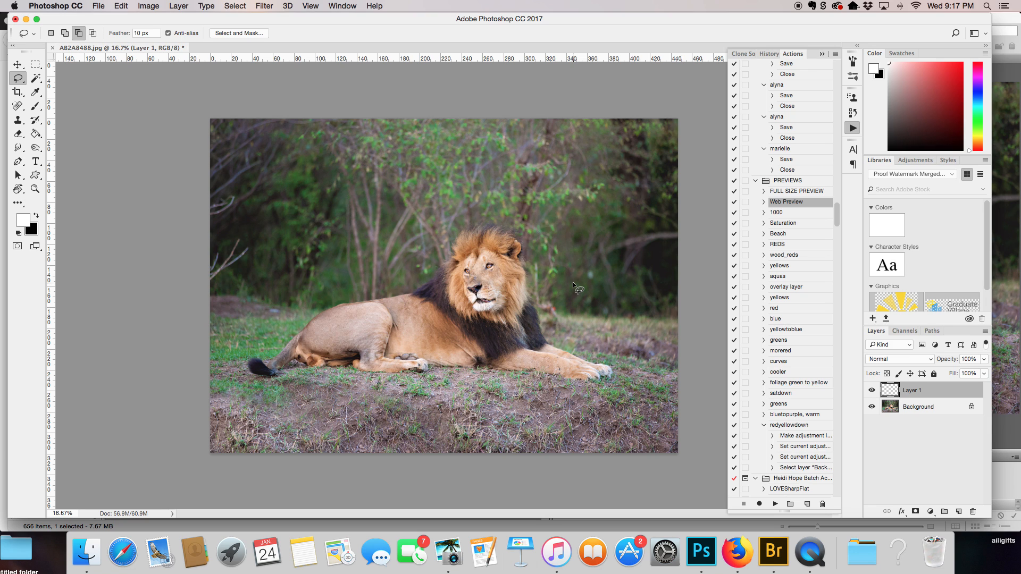
key(super+equal)
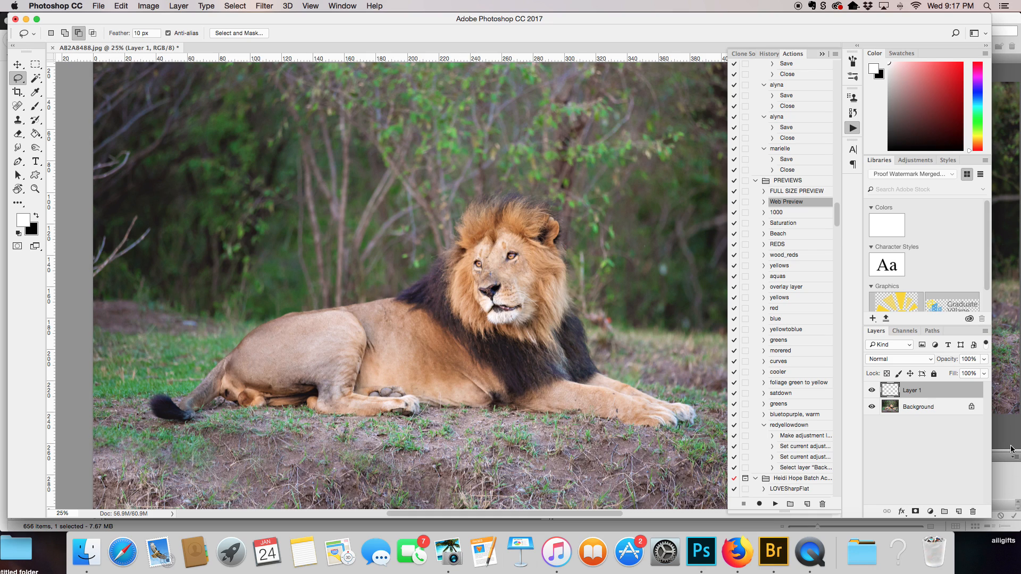
click(972, 512)
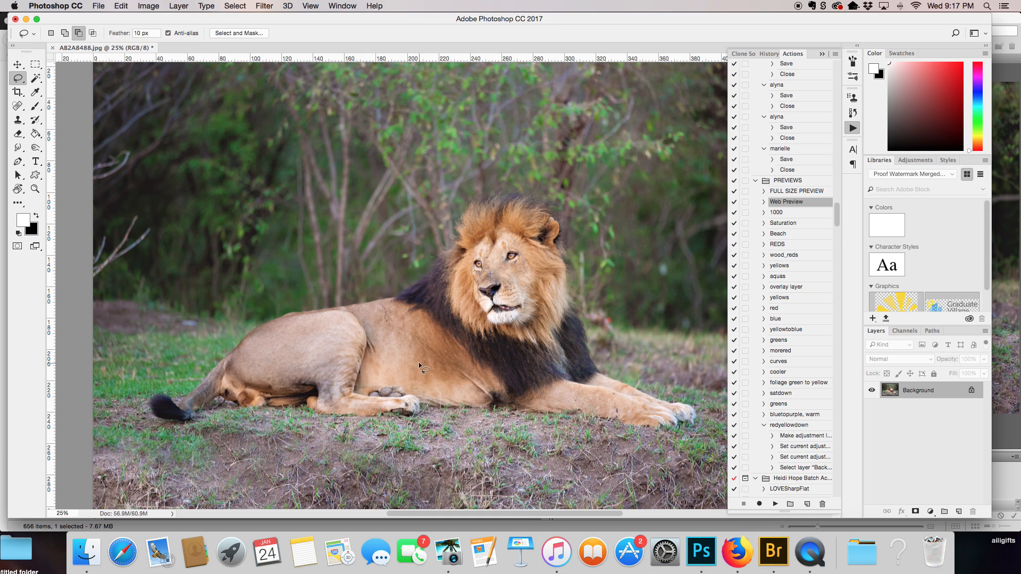
Clone a nearby area over the underside of the lion's hindquarters near the tail with a 200 px Clone Stamp
click(18, 121)
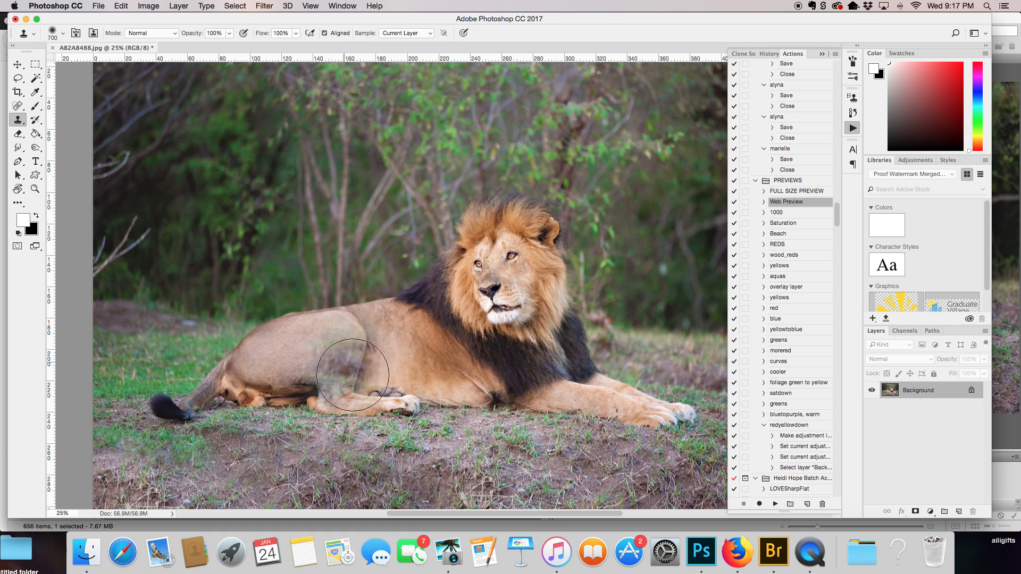
key(bracketleft)
key(bracketleft)
key(bracketleft)
key(bracketleft)
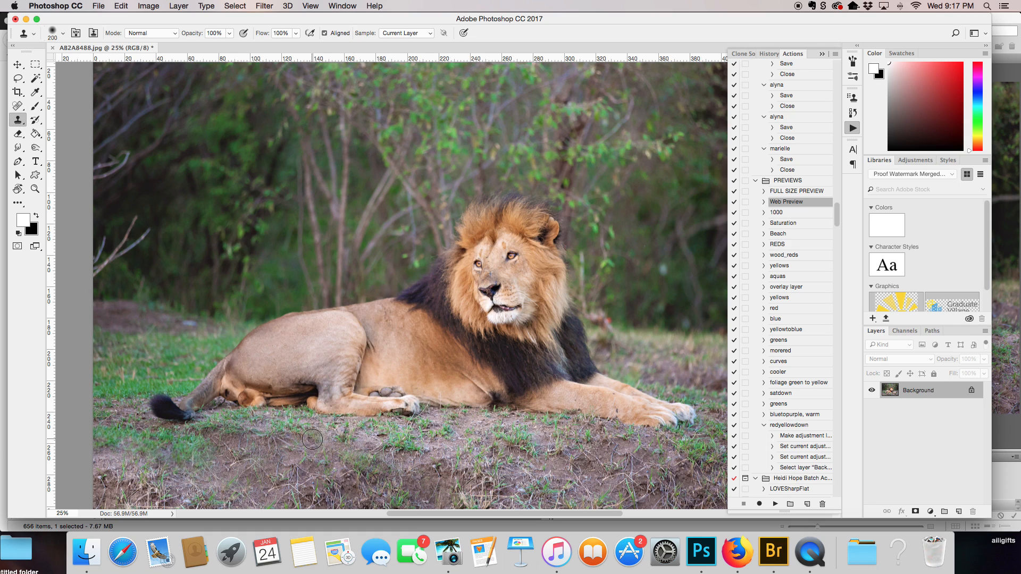
alt+click(282, 399)
mouse_move(259, 397)
mouse_down()
mouse_move(237, 385)
mouse_move(245, 394)
mouse_up()
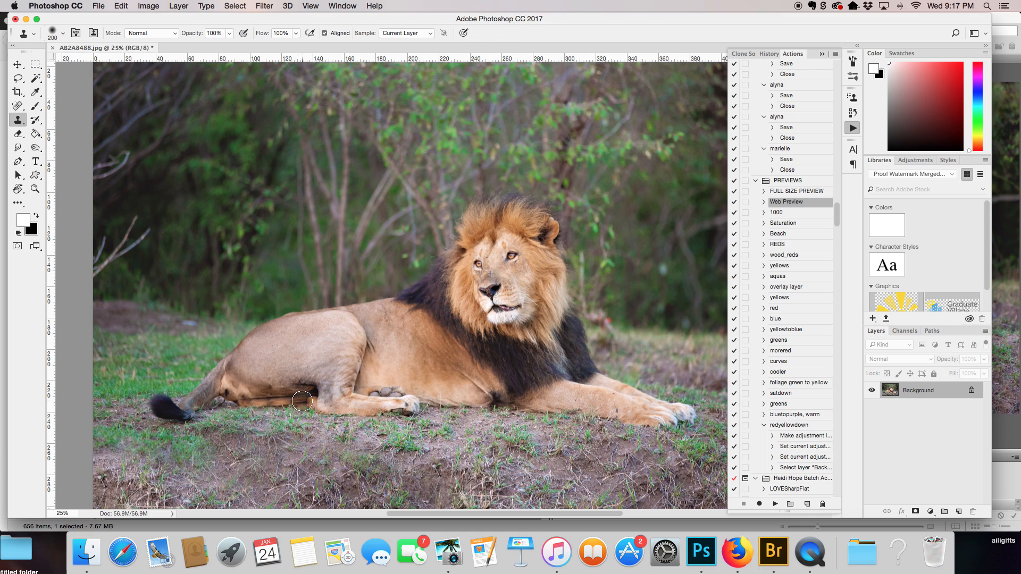
Switch to the Content-Aware Spot Healing Brush and enlarge it to 50 px
click(17, 105)
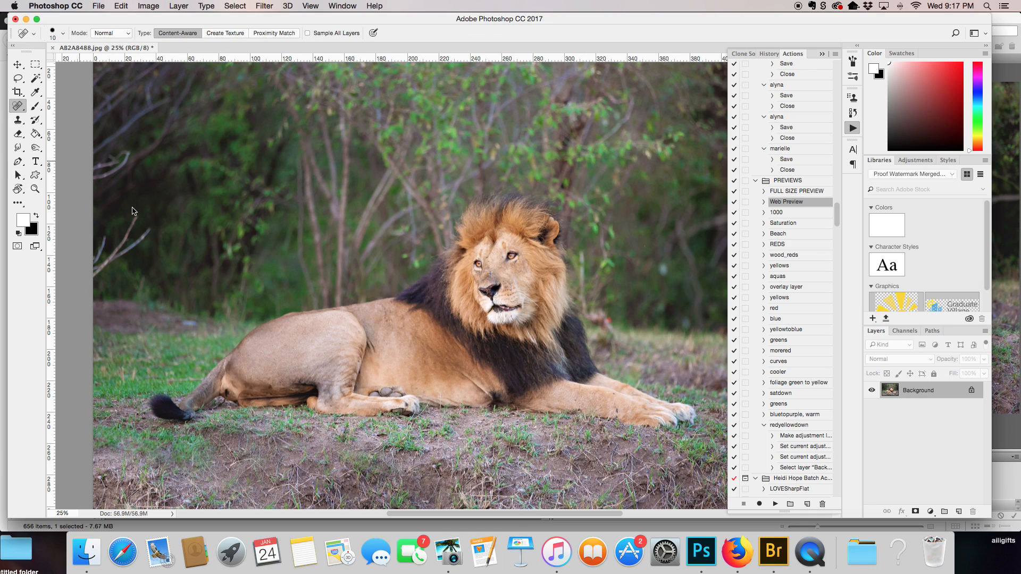
key(bracketright)
key(bracketright)
key(bracketright)
key(bracketright)
key(bracketright)
key(bracketright)
key(bracketright)
key(super+minus)
key(super+equal)
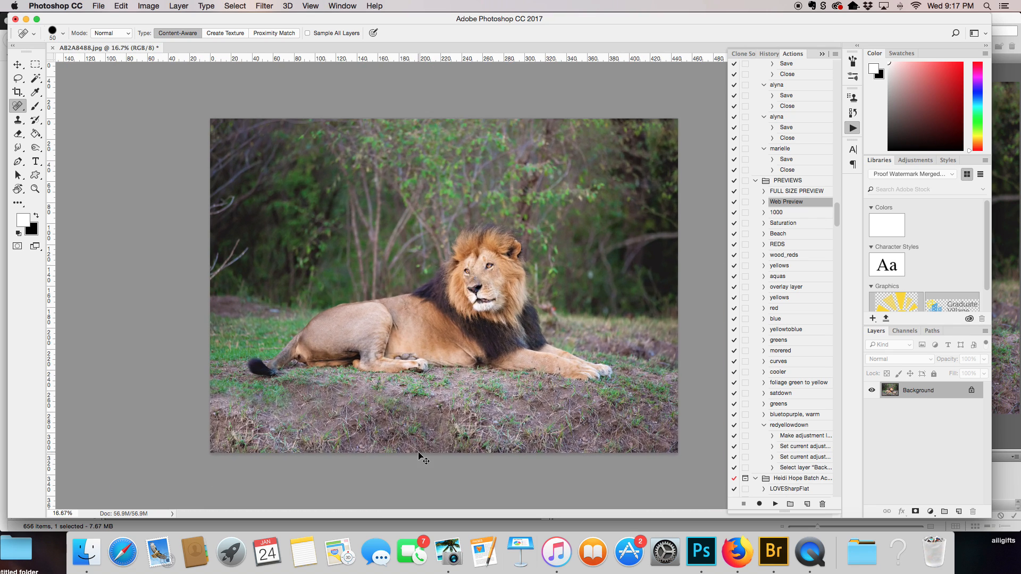
key(super+minus)
key(super+equal)
key(super+minus)
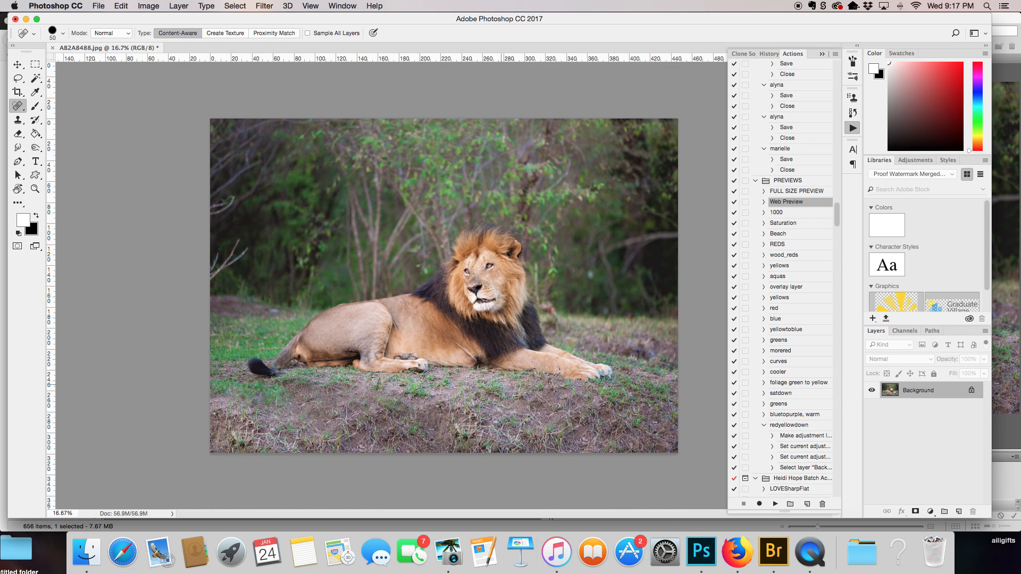